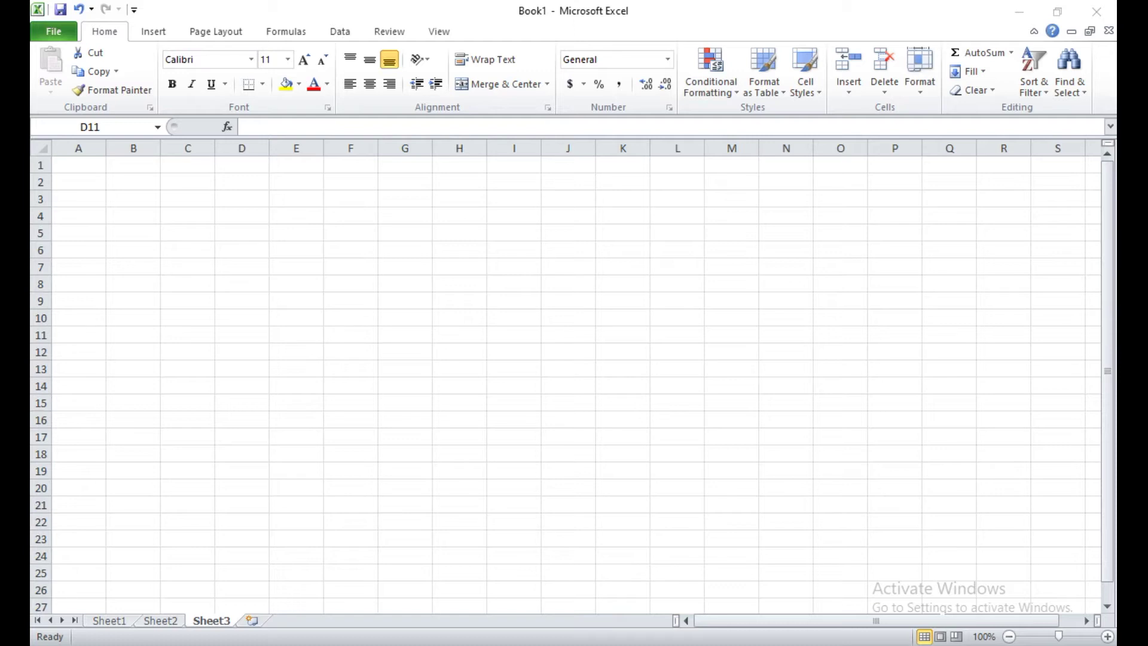
Add a new blank worksheet after Sheet3
click(913, 38)
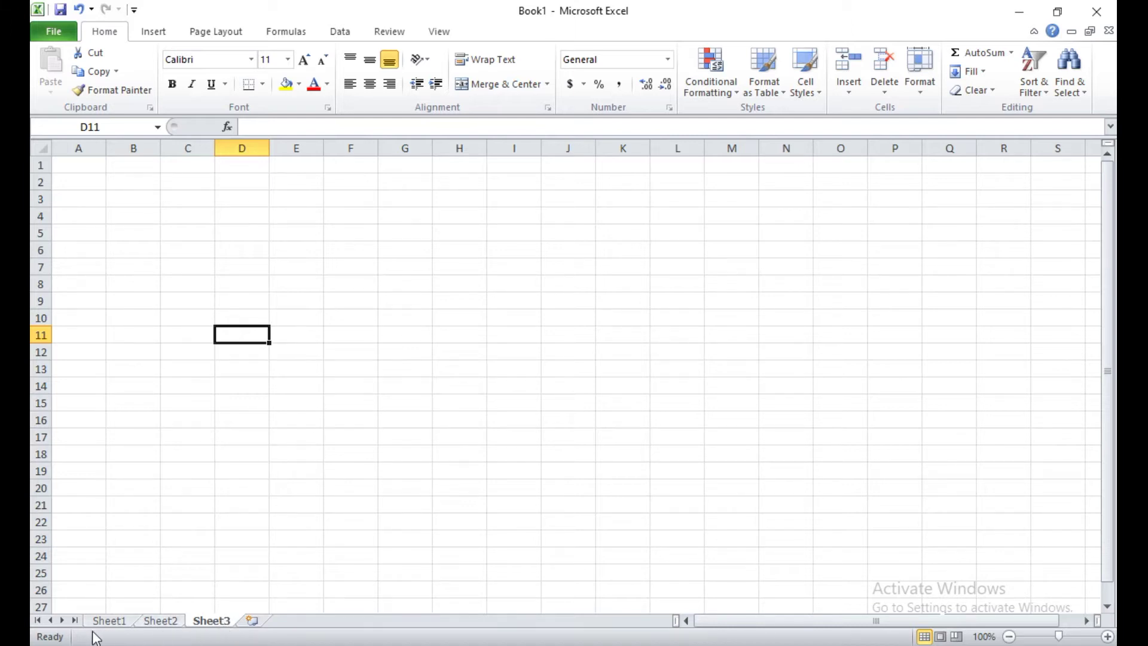
click(166, 623)
click(211, 622)
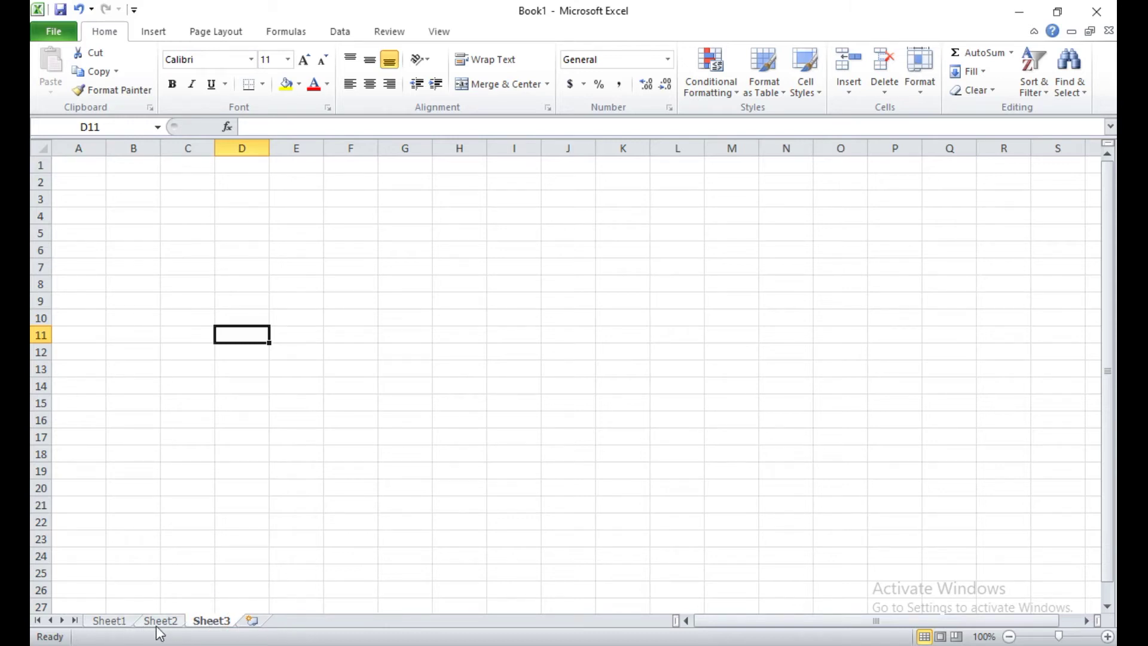
click(253, 623)
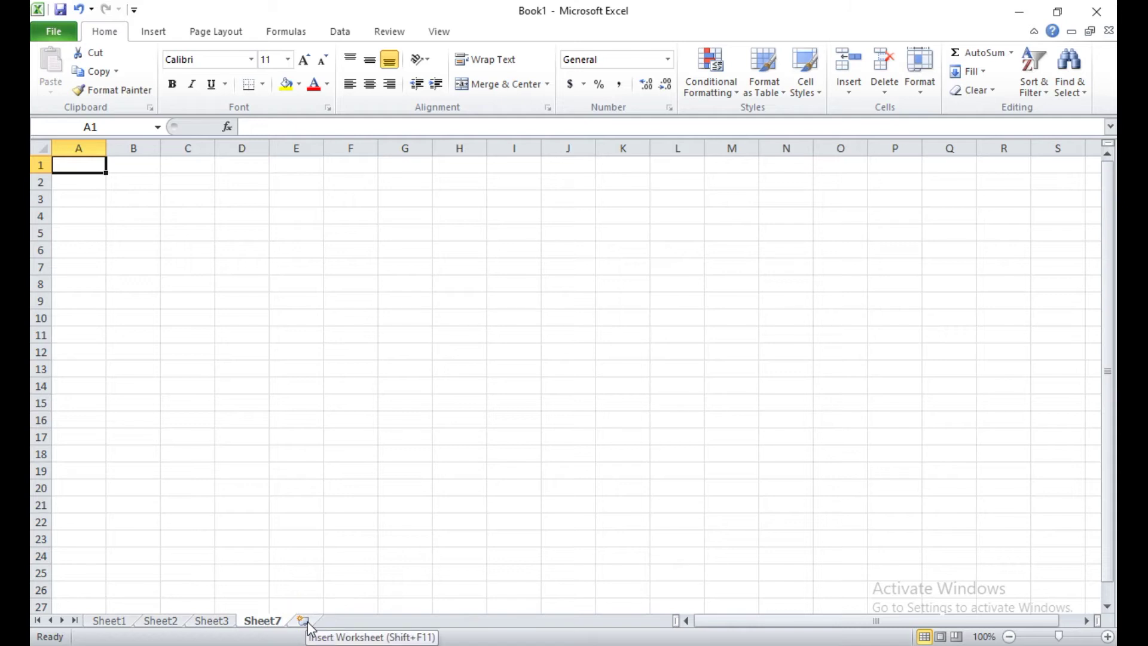
Insert two more blank worksheets in front of Sheet7
right_click(278, 619)
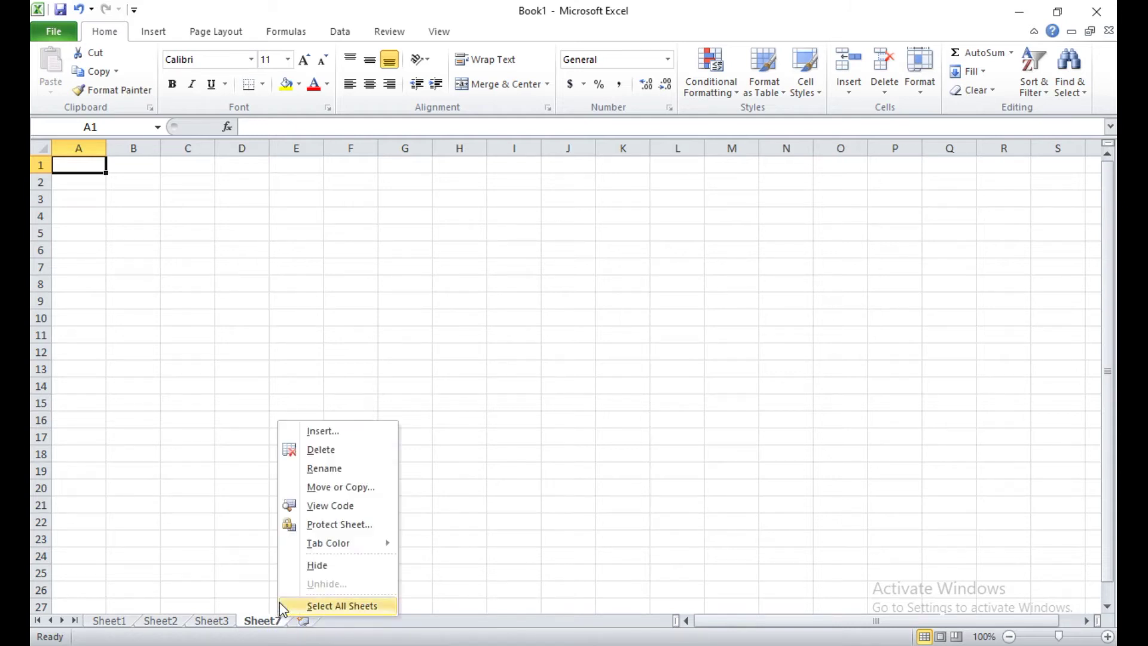
click(323, 432)
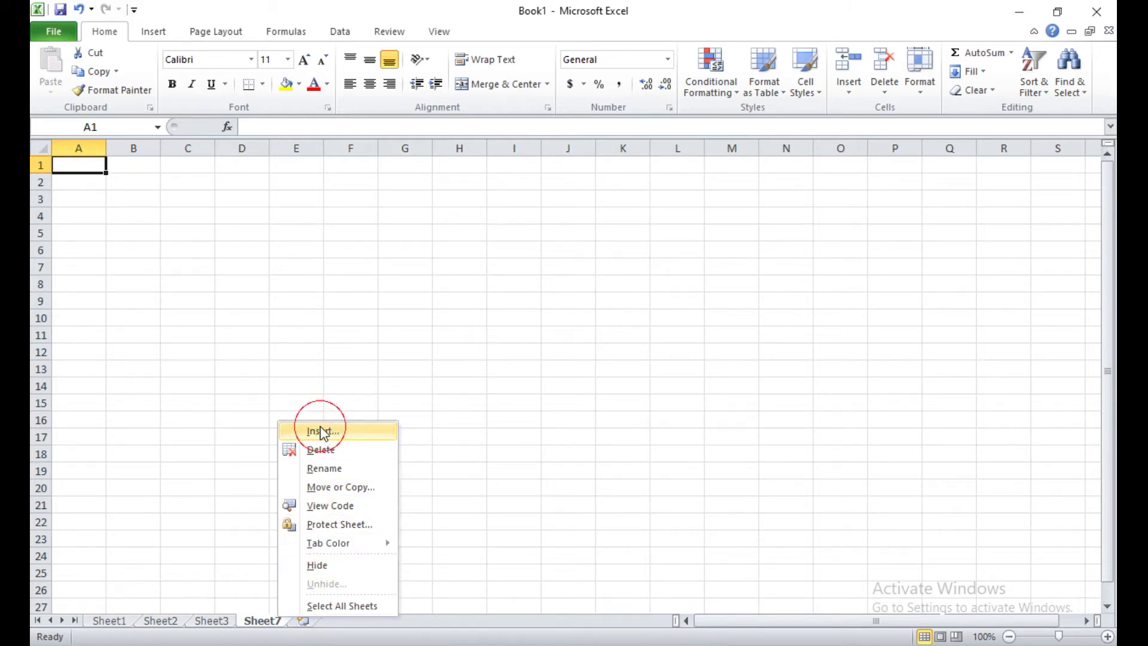
click(119, 362)
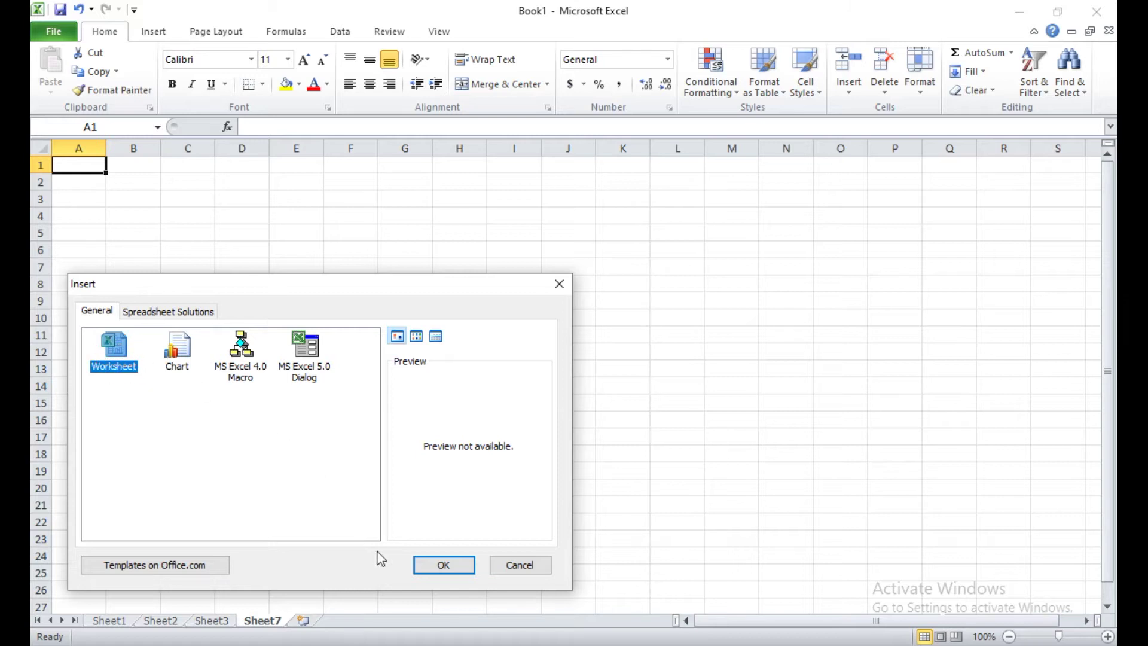
click(443, 564)
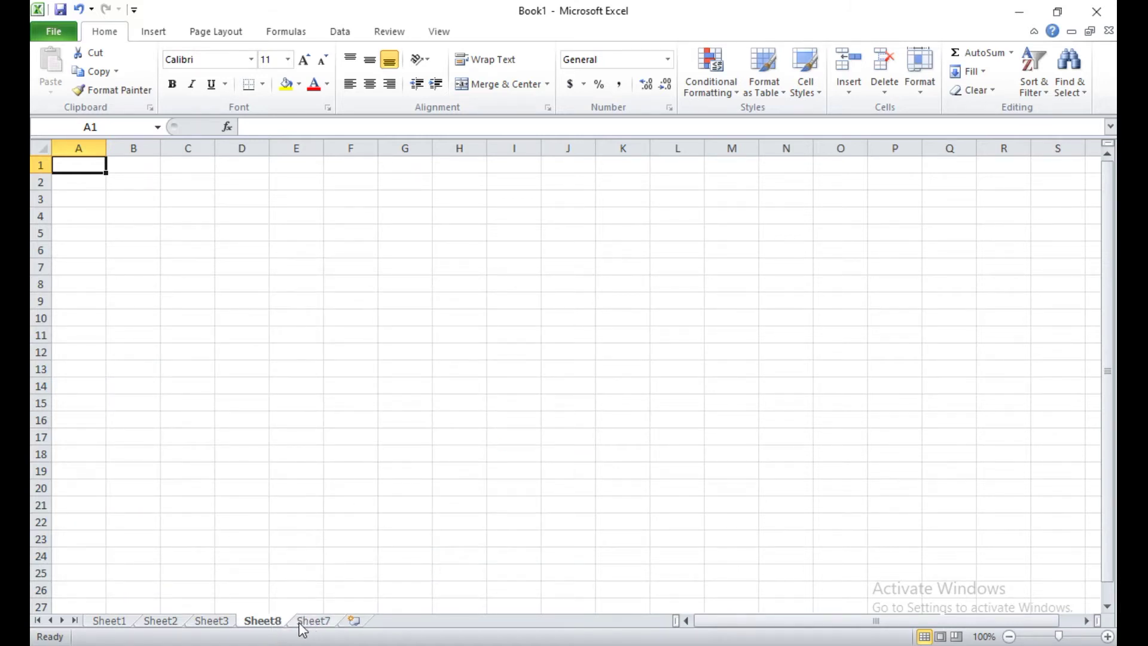
click(360, 621)
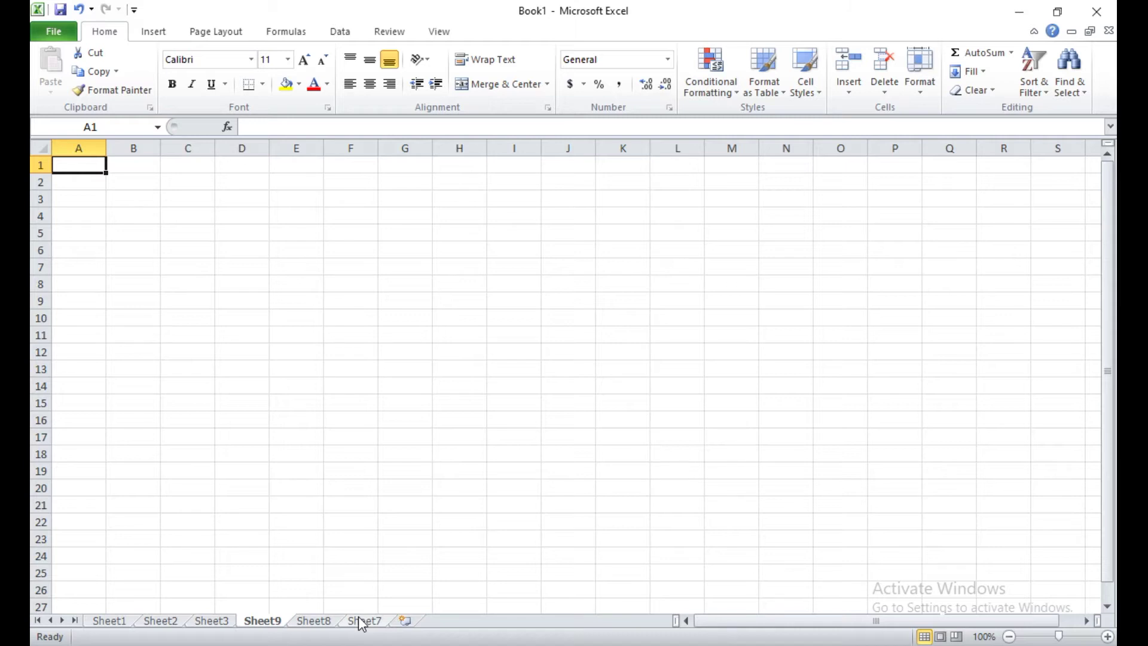
Delete the two extra worksheets, Sheet9 and Sheet8
right_click(255, 623)
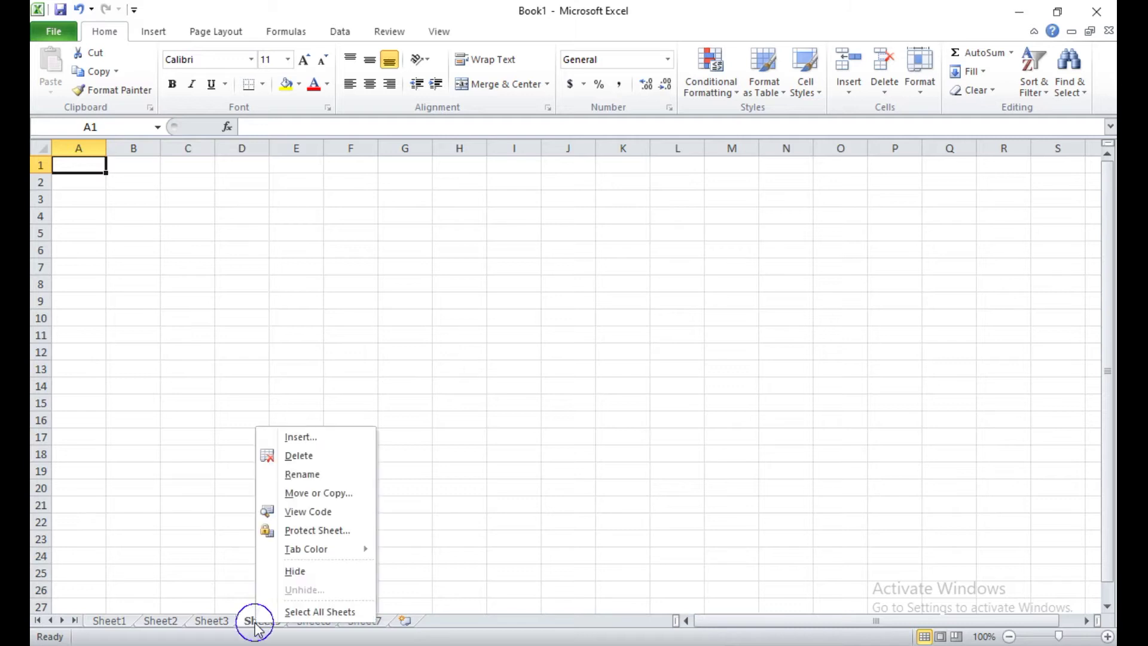
click(302, 454)
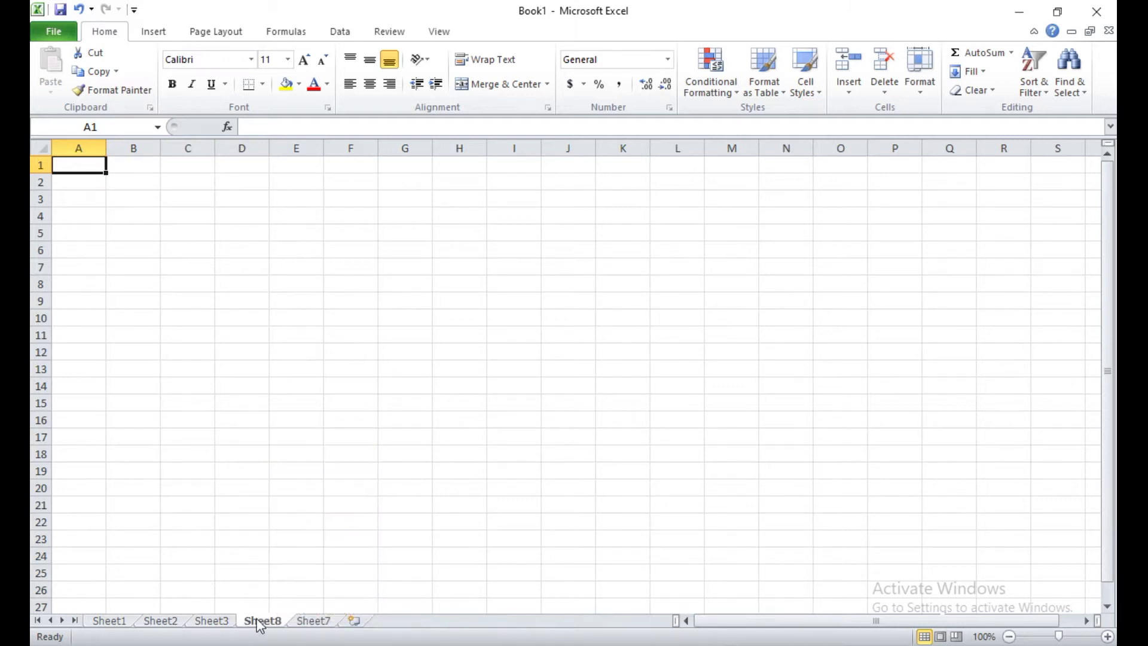
right_click(257, 621)
click(327, 456)
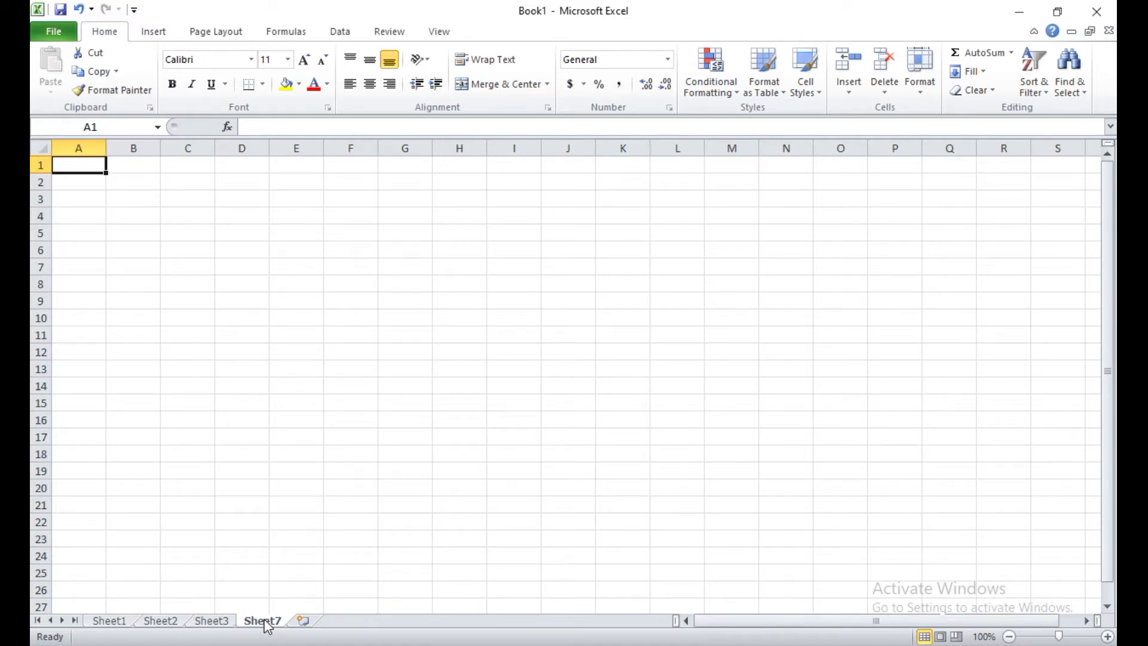
Rename the Sheet7 worksheet to "Master Data"
click(1021, 626)
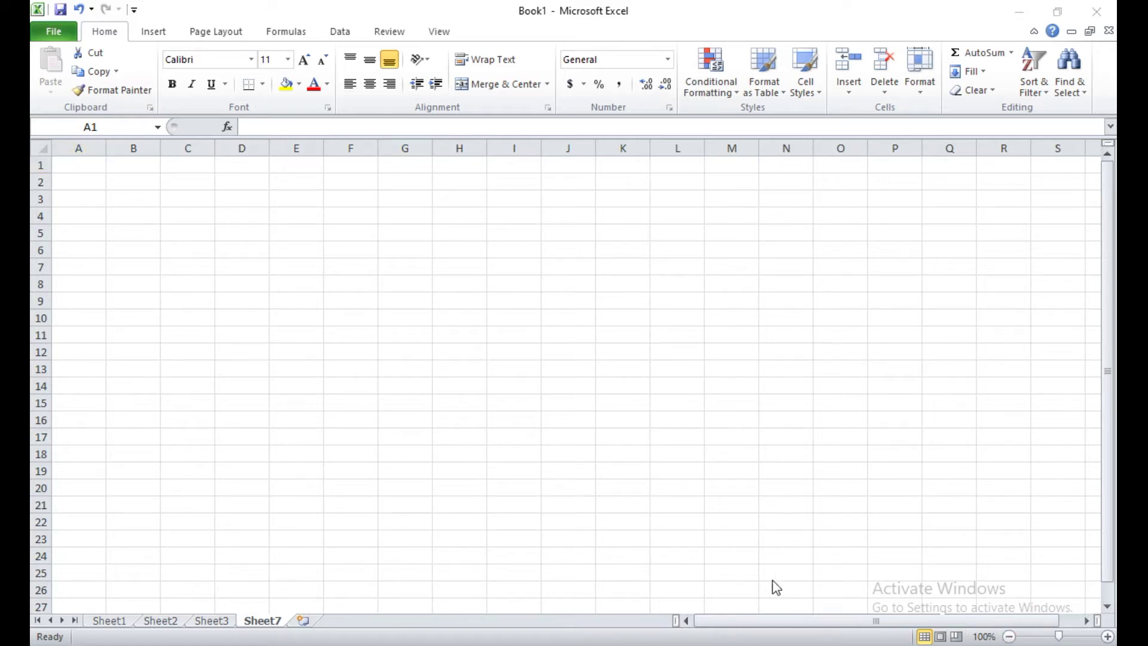
click(274, 623)
right_click(273, 623)
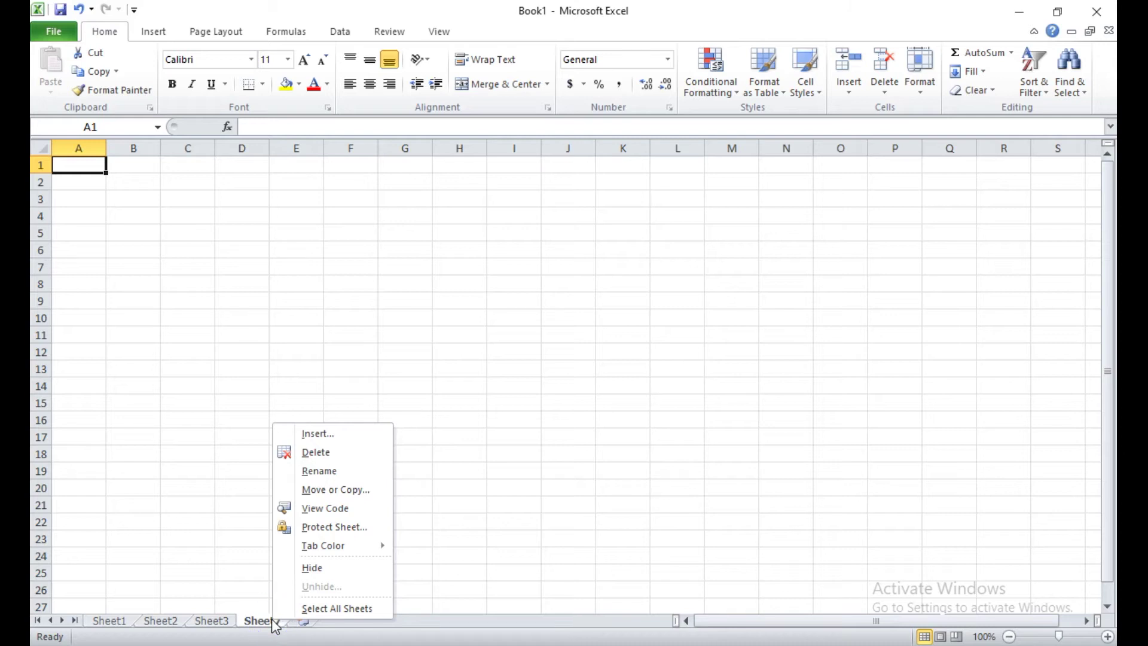
click(340, 469)
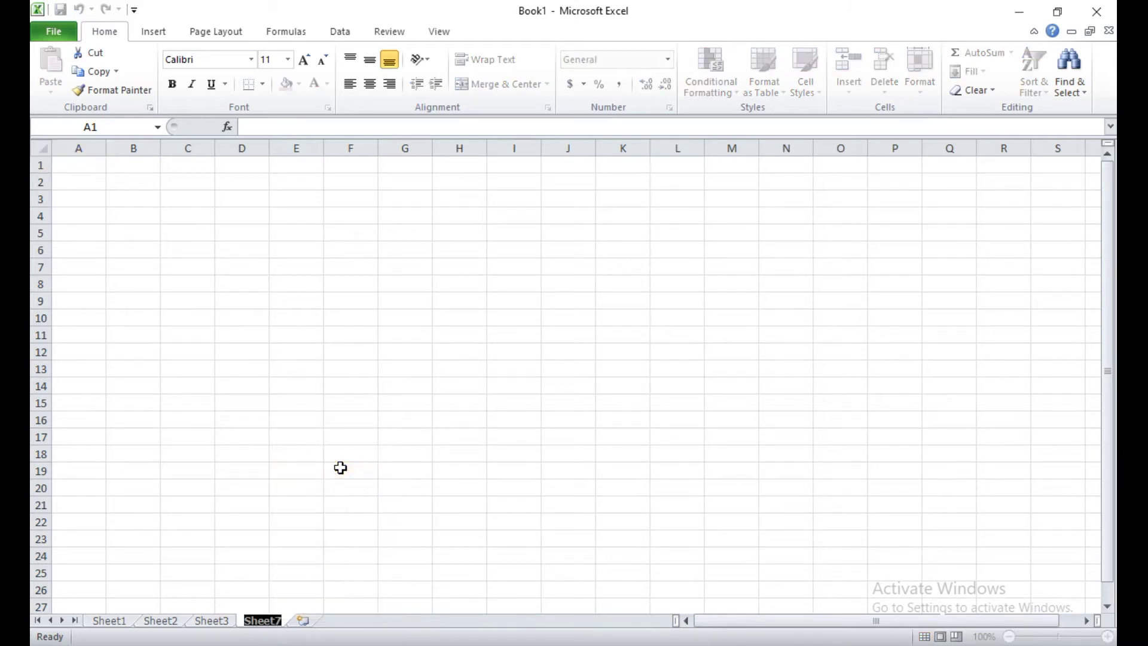
text(Master Data)
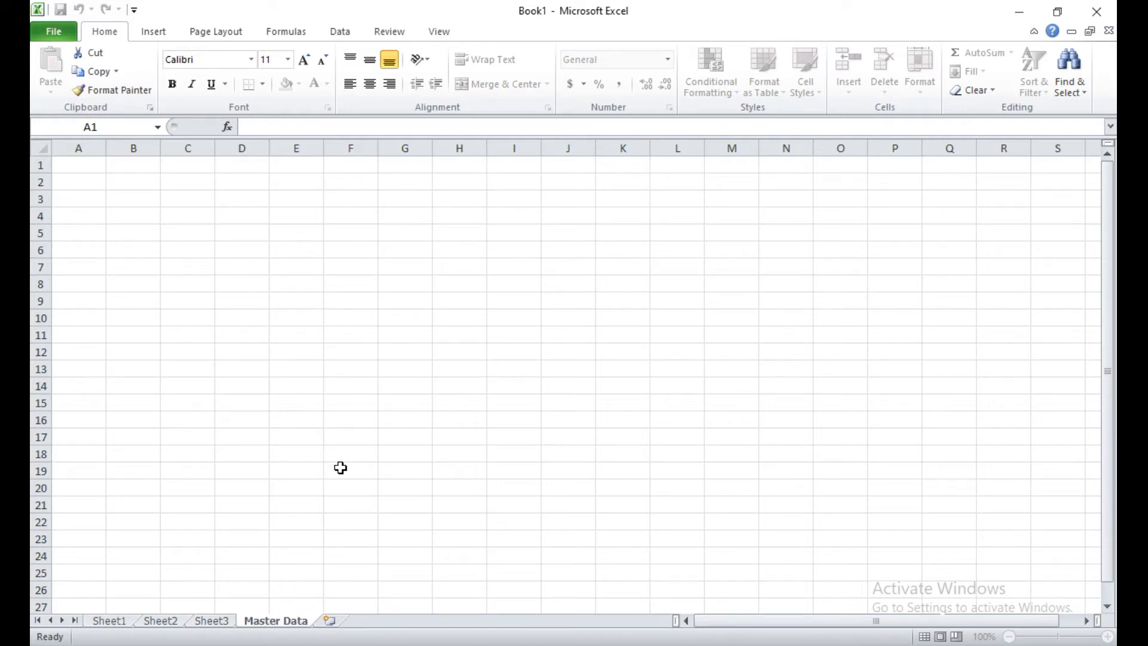
key(Return)
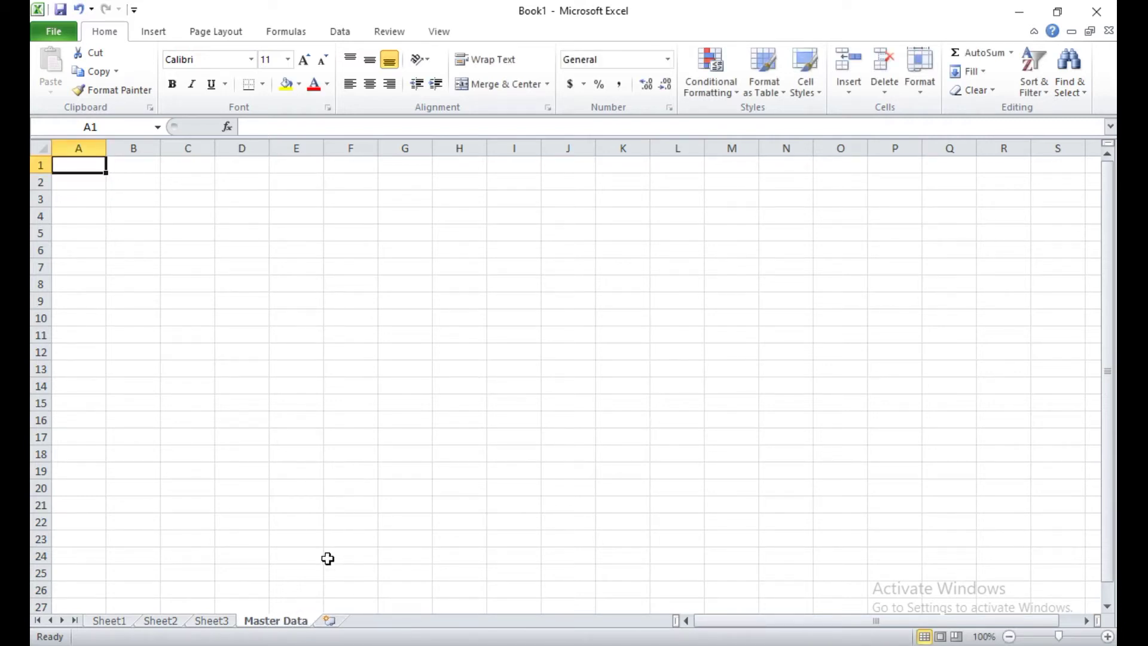
Shorten the name of the Master Data worksheet to "Data"
click(303, 622)
double_click(303, 622)
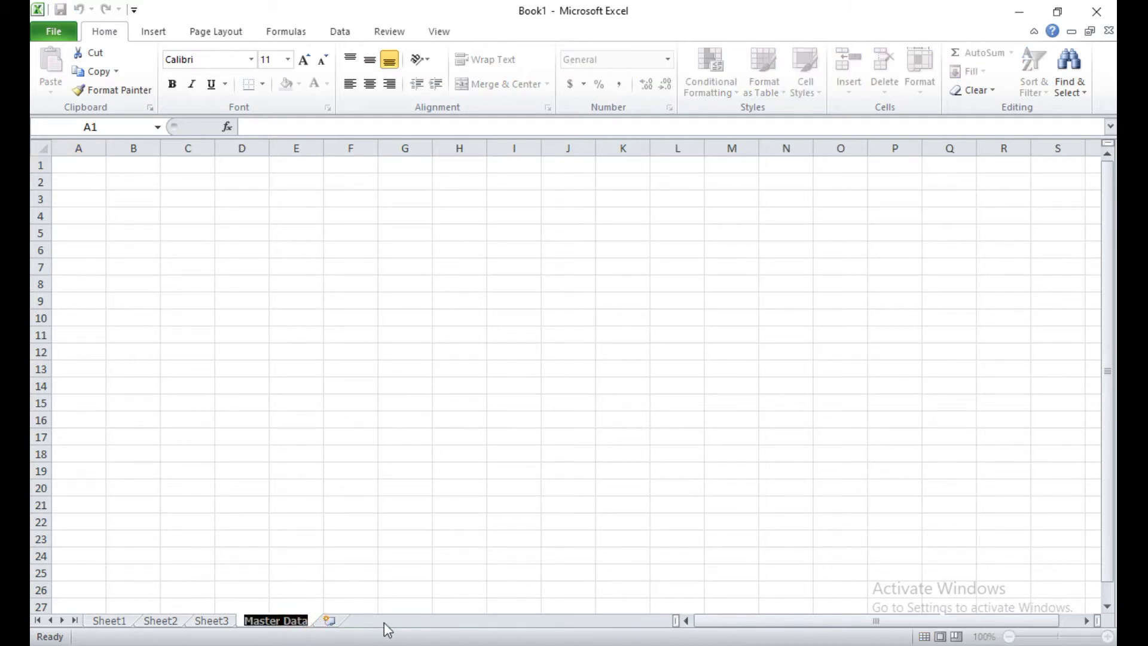
text(Data)
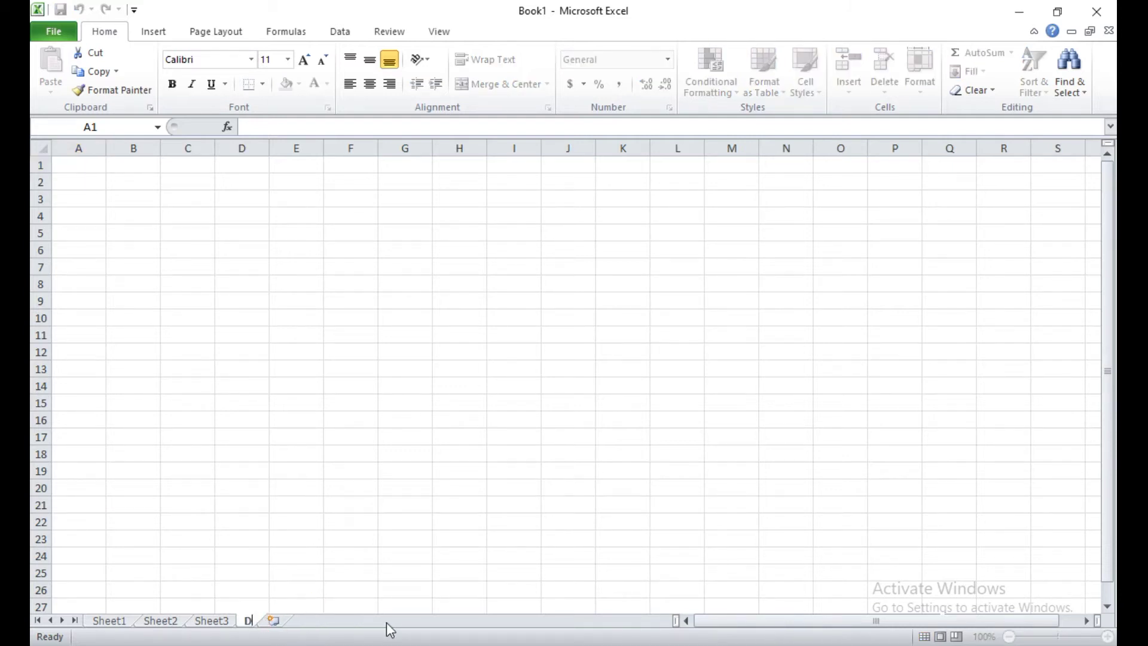
key(Return)
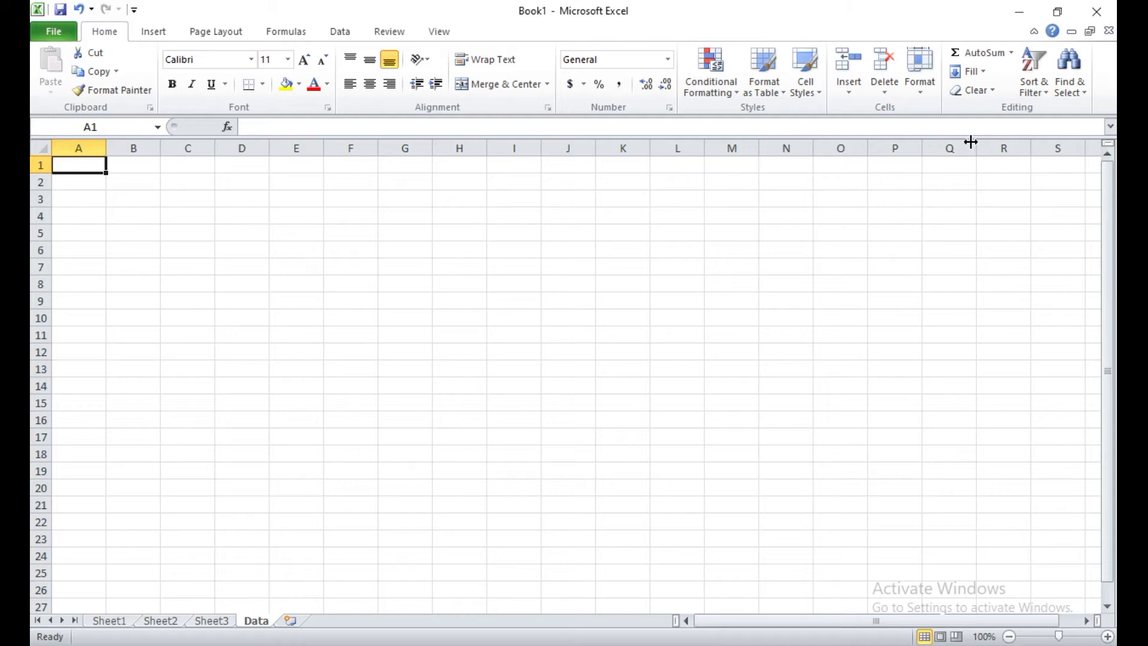
Rename the Data worksheet to "Master Data" with the Rename Sheet command
click(919, 95)
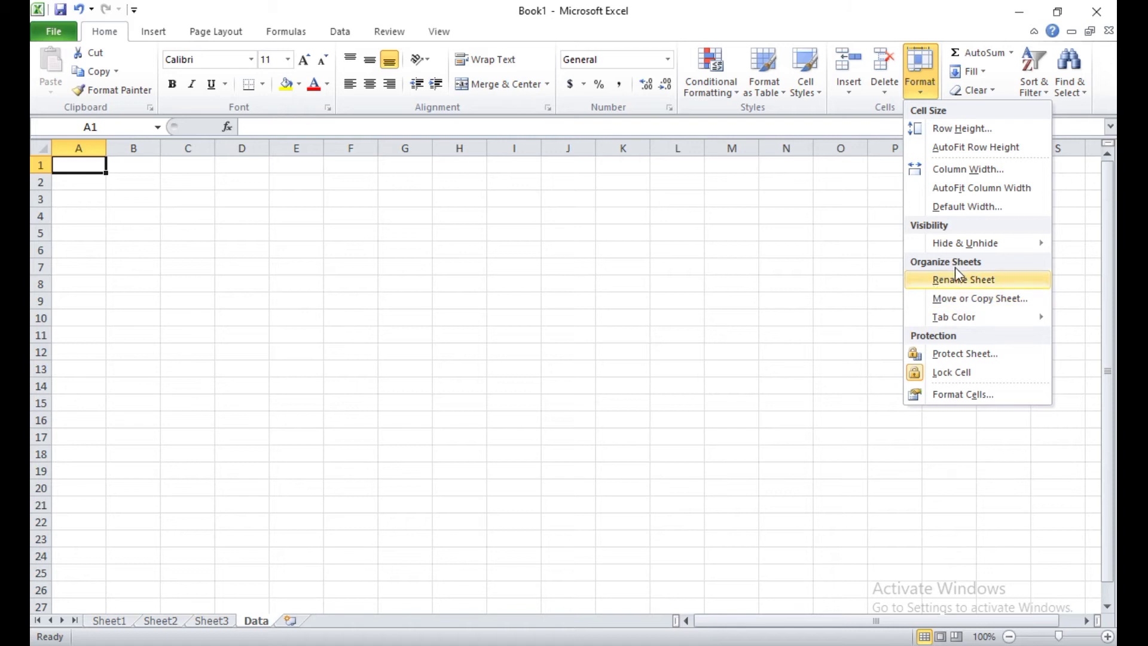
click(960, 284)
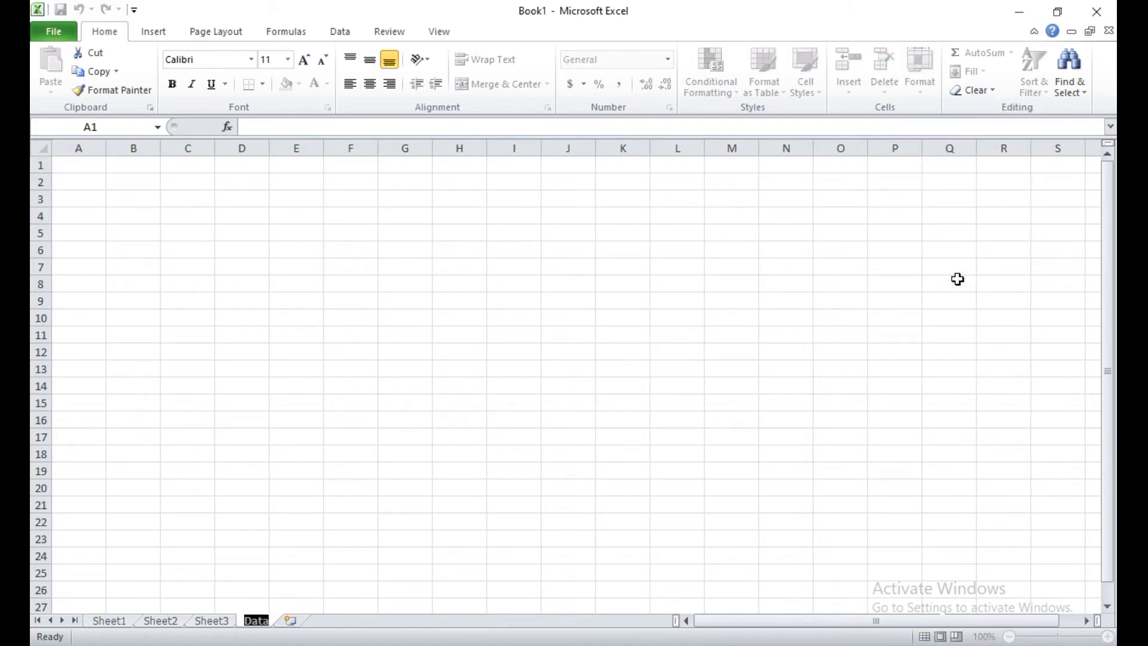
text(Master Data)
key(Return)
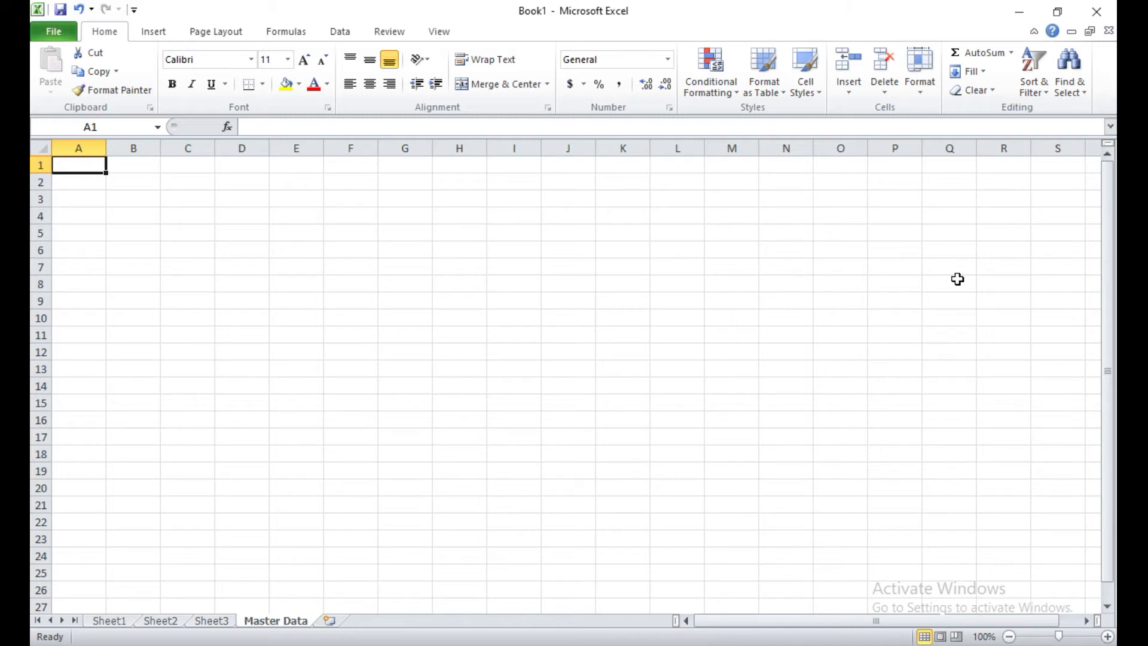
Select cells D6, E9 and E8 one after another to examine individual cells on the Master Data sheet
click(257, 252)
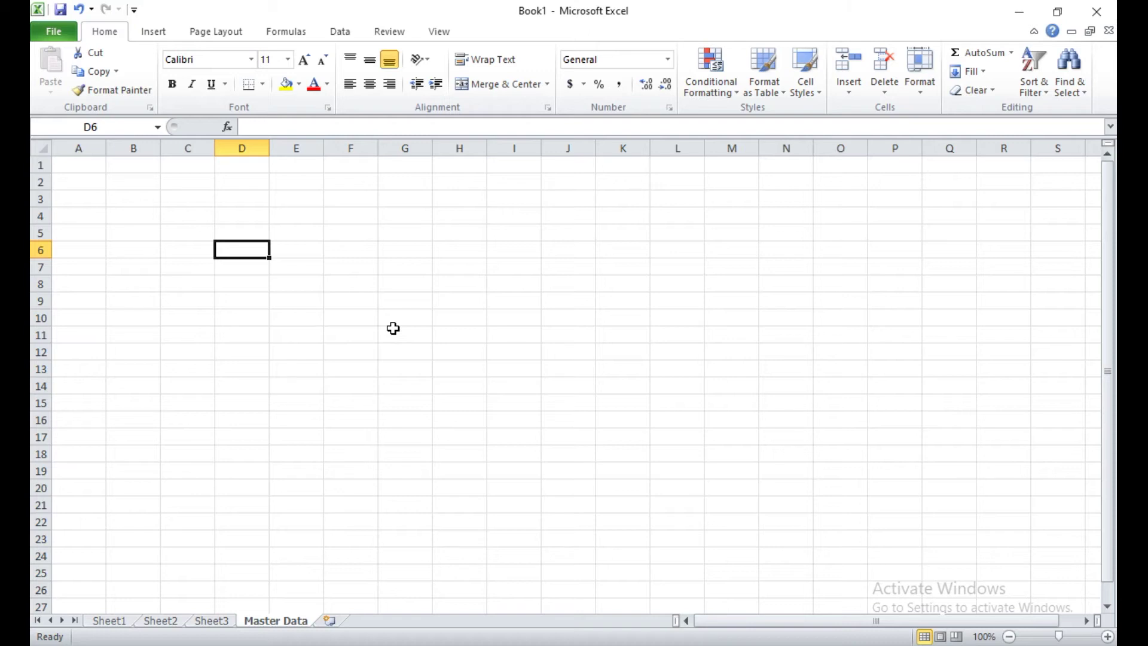
click(305, 300)
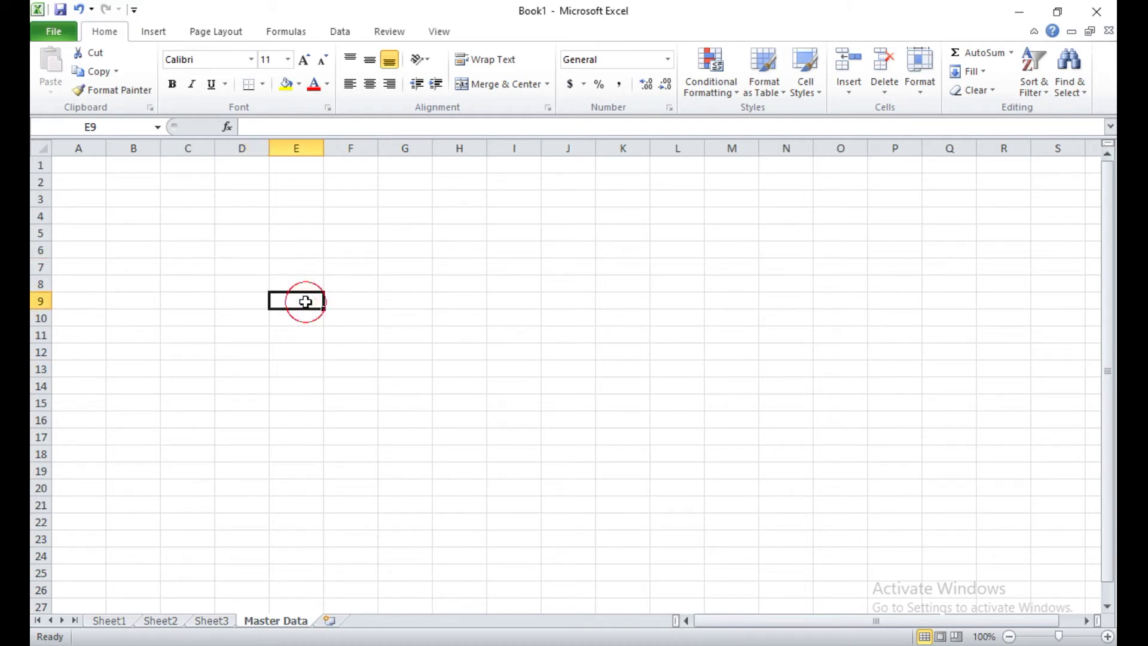
double_click(306, 302)
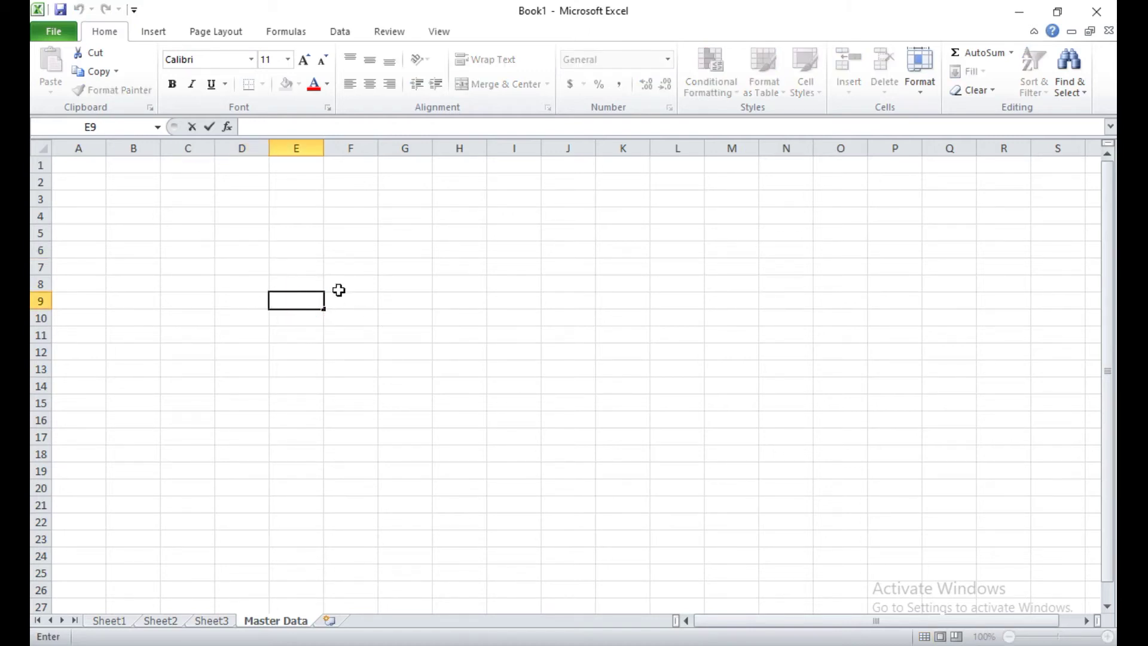
click(303, 281)
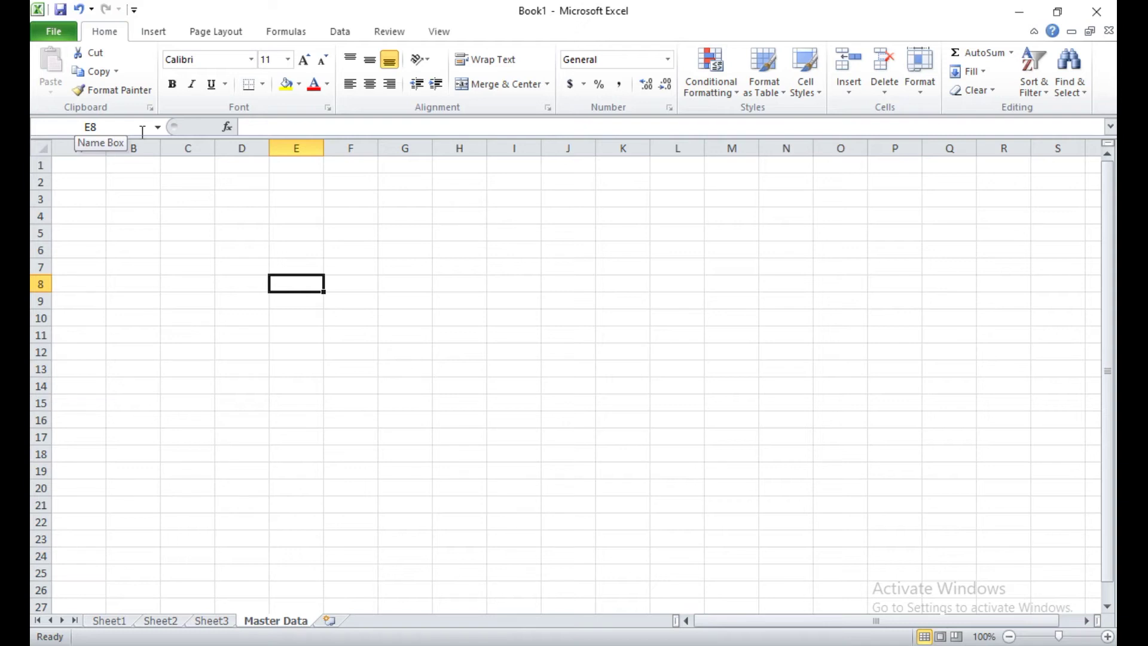
Select columns A through F one at a time to examine how columns are labelled
click(79, 164)
click(89, 148)
click(133, 148)
click(188, 148)
click(242, 148)
click(295, 148)
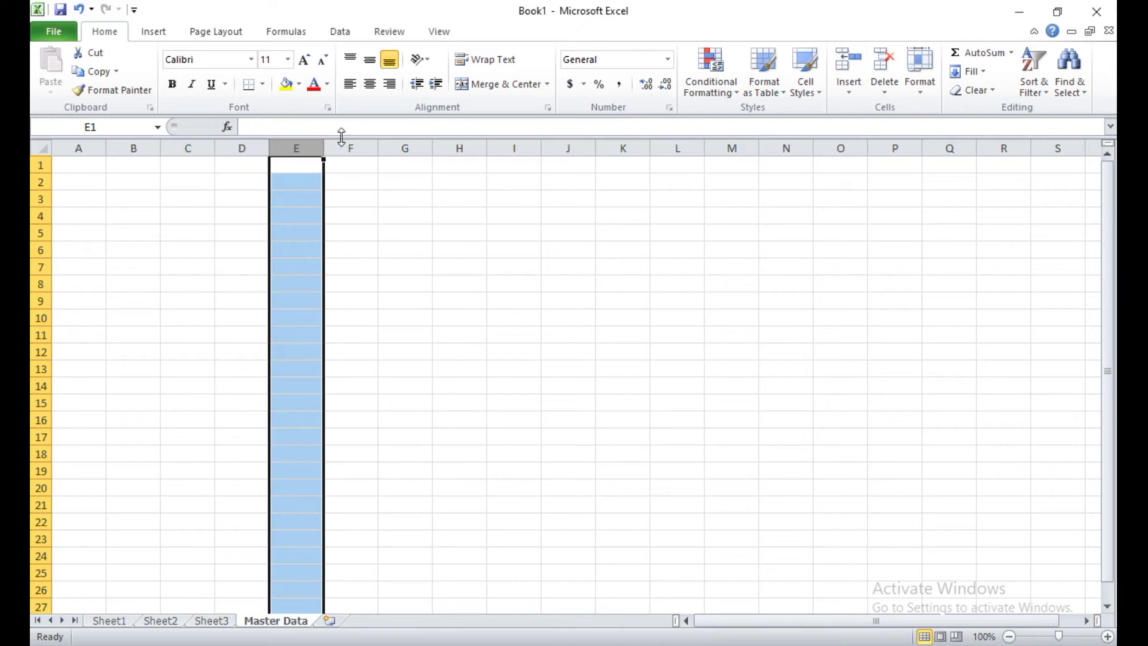
click(350, 147)
Select rows 1 through 5 one at a time to examine how rows are numbered
click(43, 169)
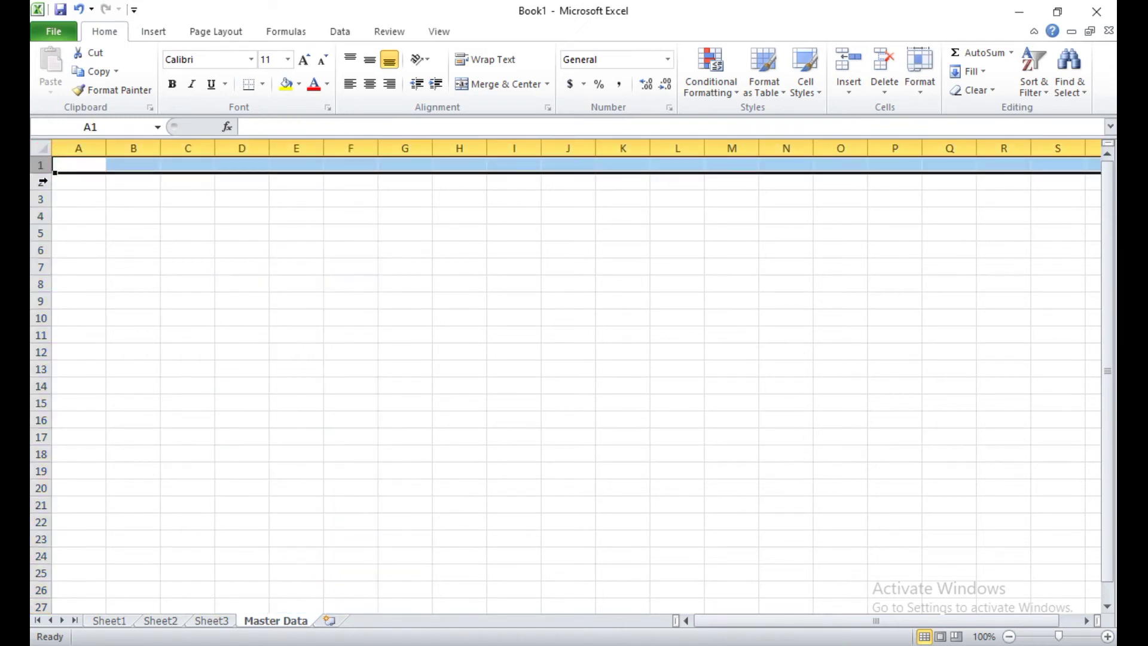
click(41, 181)
click(41, 198)
click(41, 214)
click(42, 231)
Select cell A4, column E and cells E6 and E8 to examine how column and row form the cell address
click(76, 215)
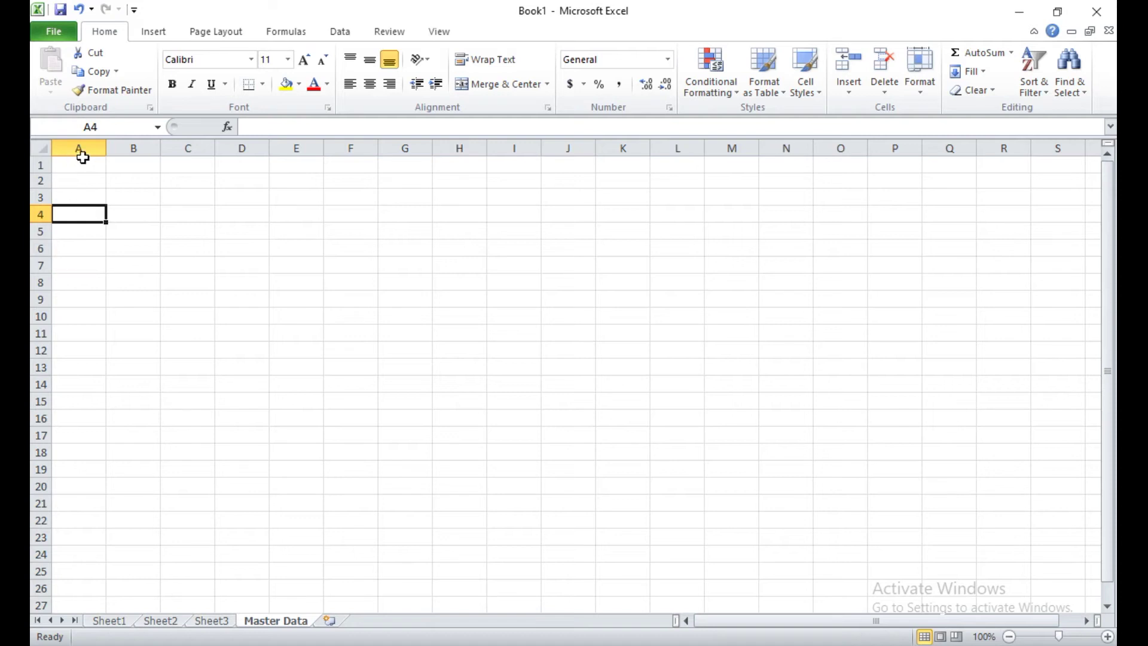
click(286, 147)
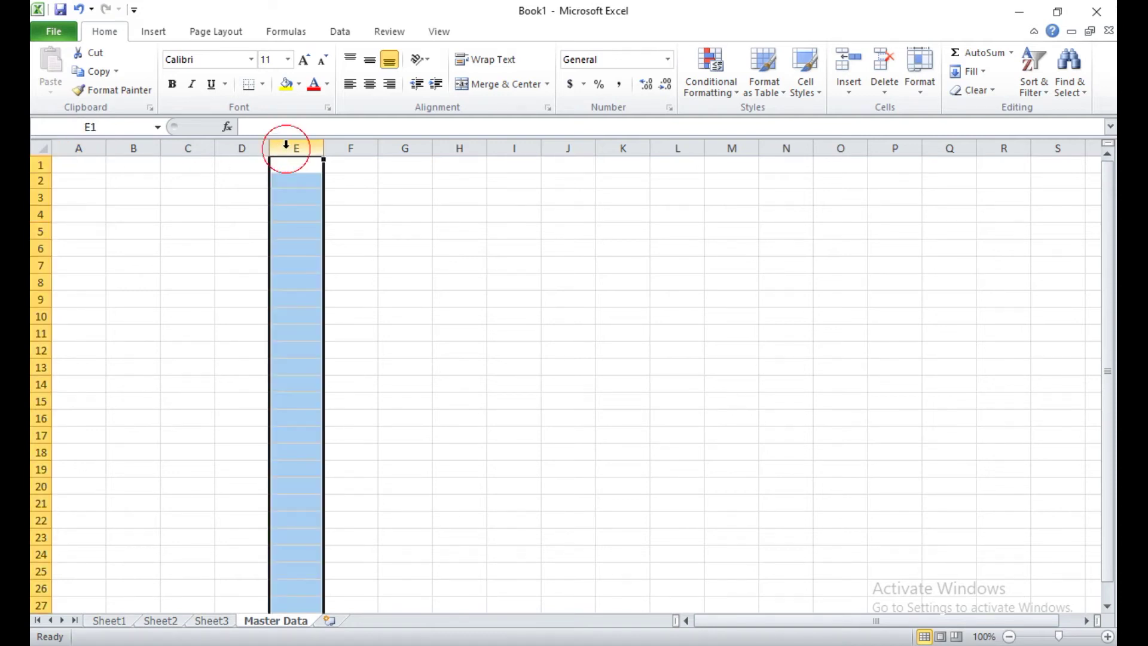
click(288, 247)
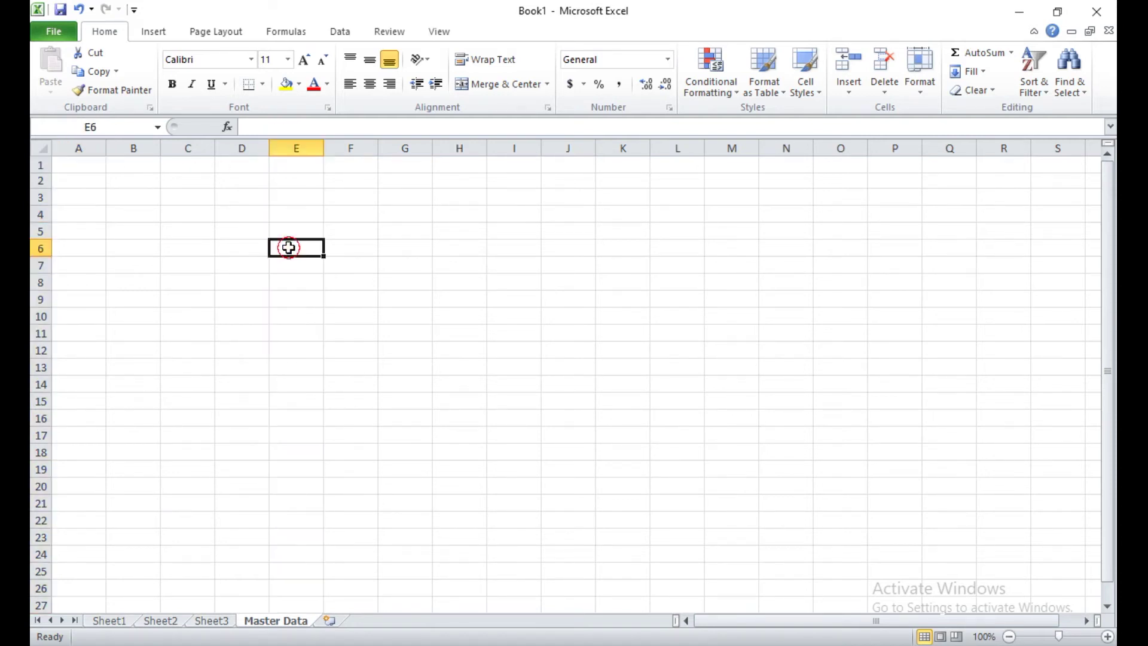
click(287, 286)
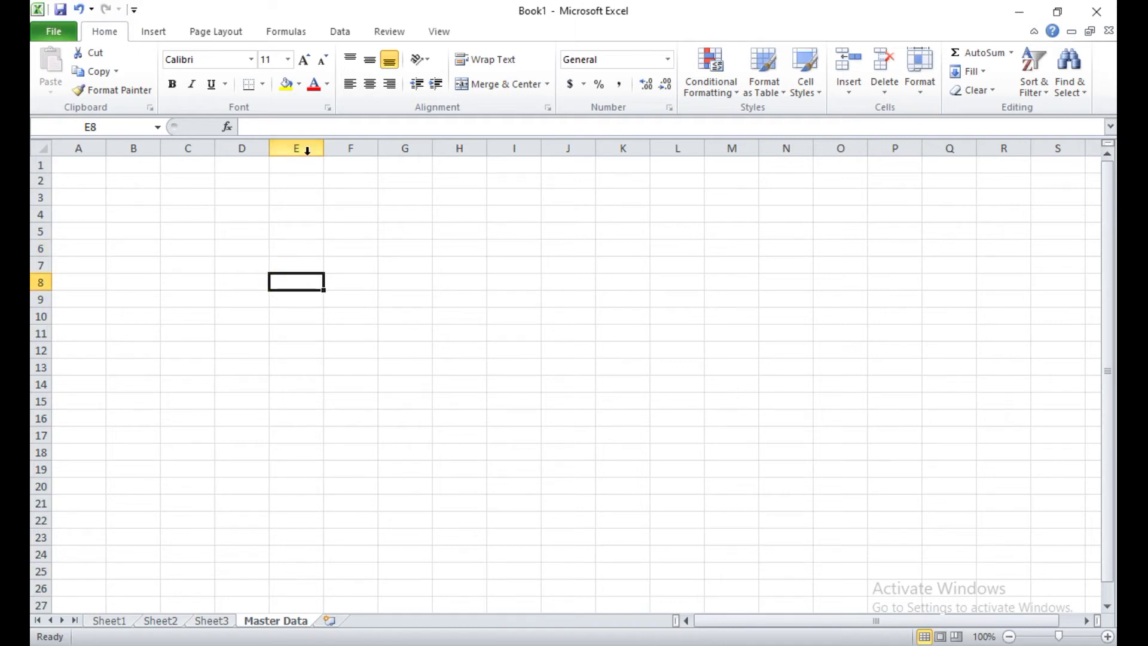
click(133, 124)
click(286, 283)
Enter 1 in cell E6 and 2 in cell E7 of the Master Data sheet
click(302, 250)
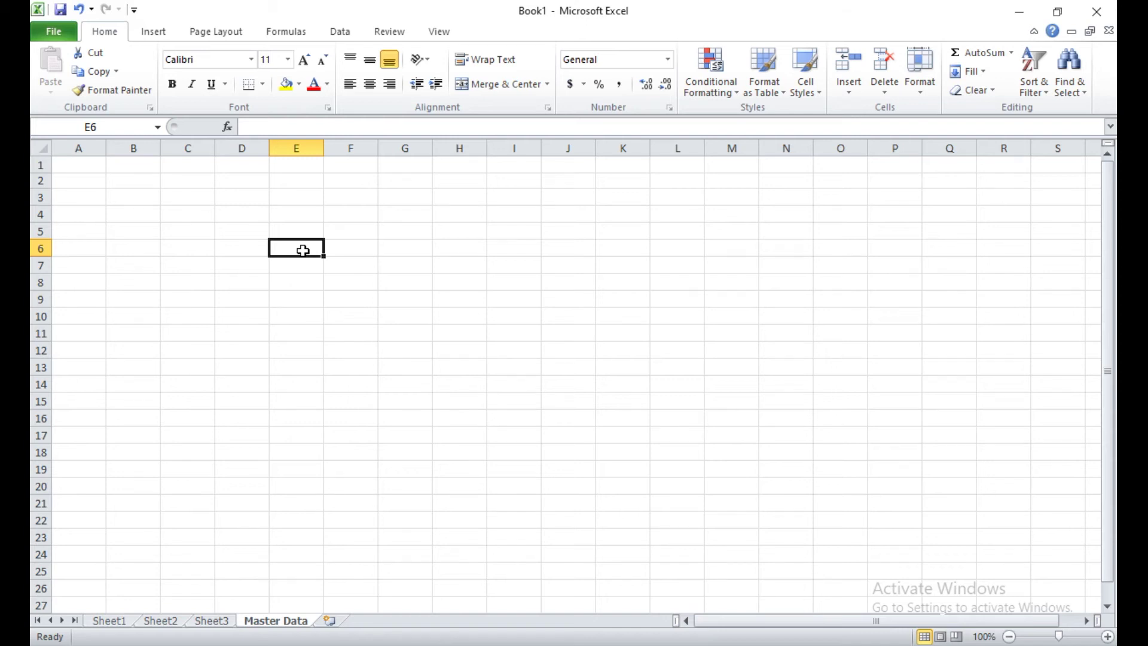
text(1)
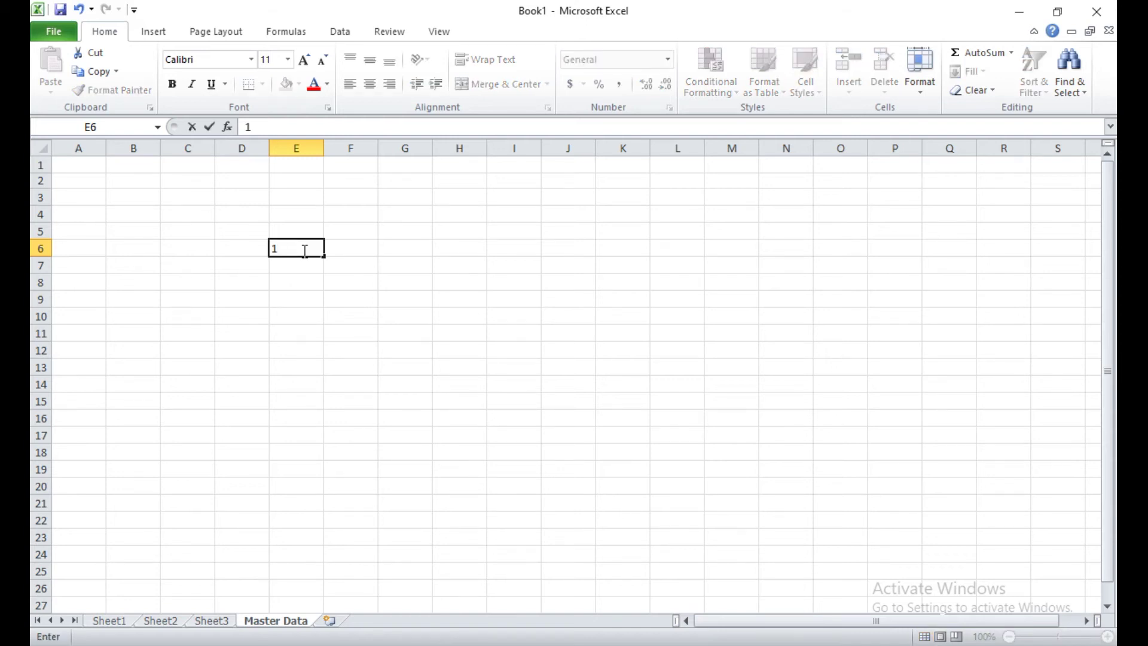
key(Return)
text(2)
key(Return)
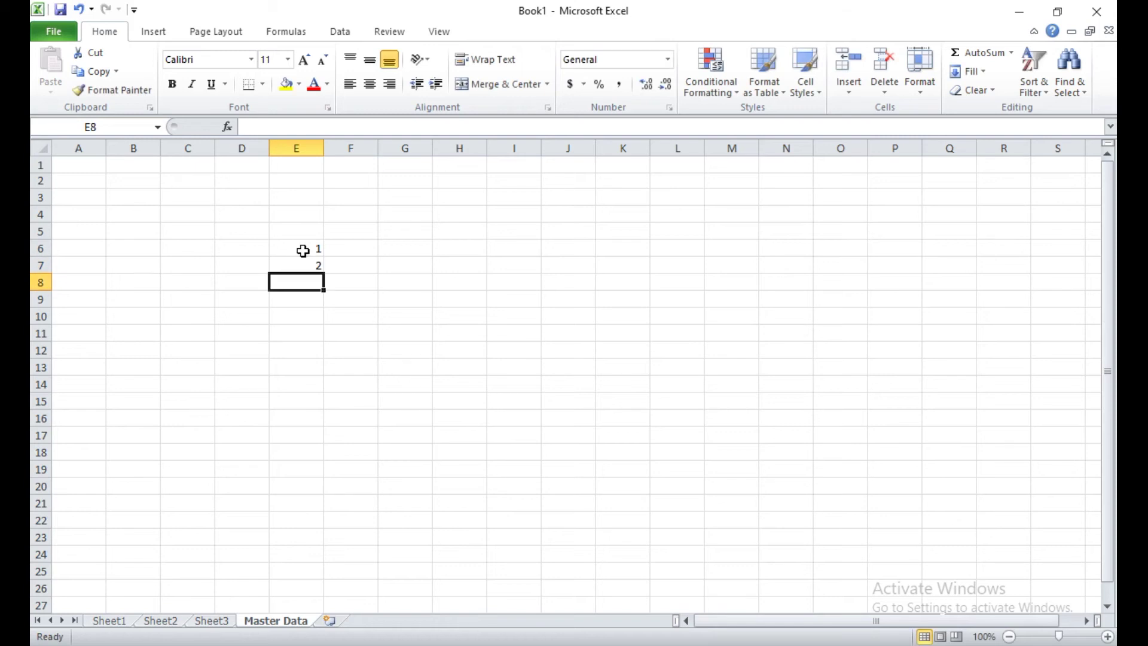
Enter 3 in cell E8 of the Master Data sheet
text(3)
key(Return)
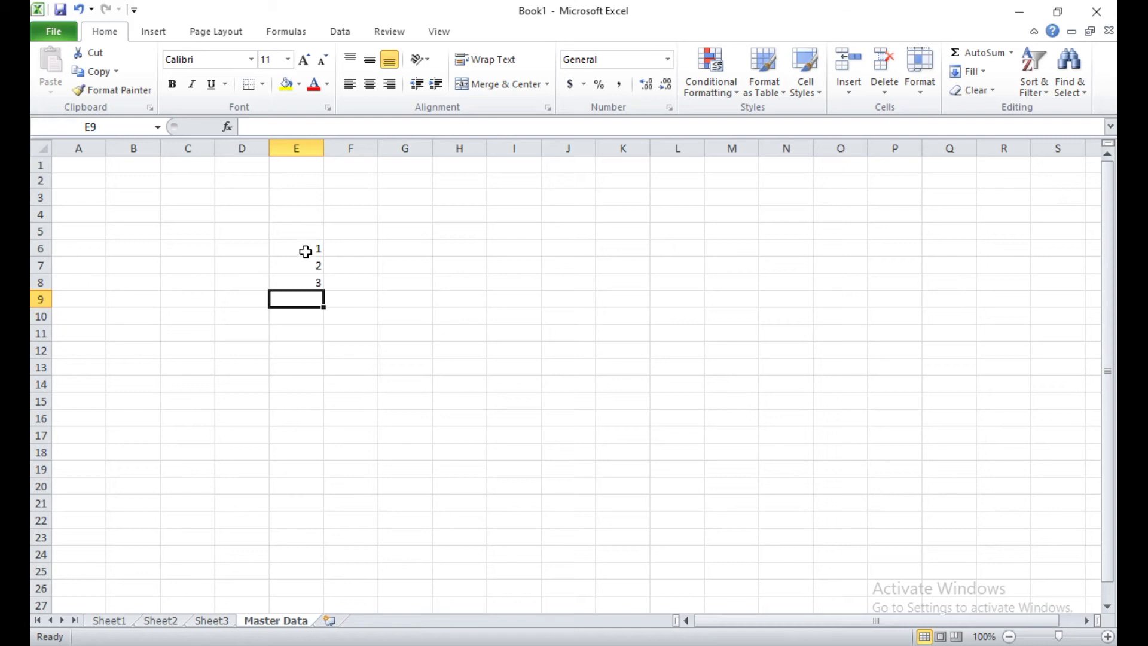
Select the ranges E6:E8 and E6:F10 in turn to examine their average, count and sum, then deselect them
click(305, 245)
drag(305, 245, 302, 282)
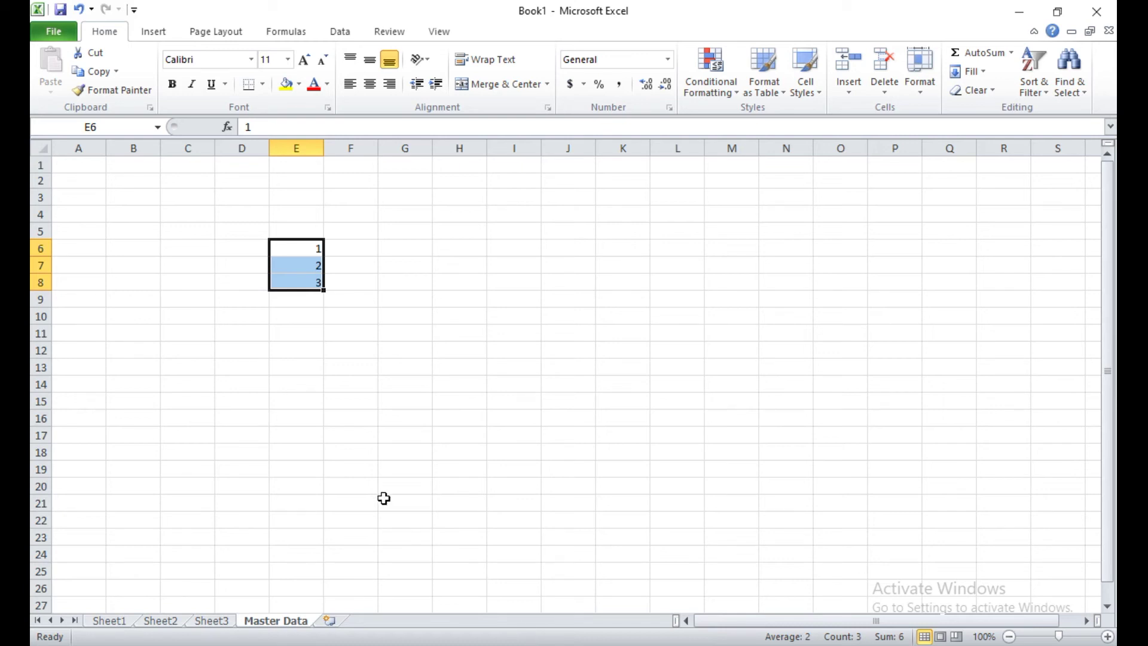
click(329, 333)
drag(277, 251, 350, 312)
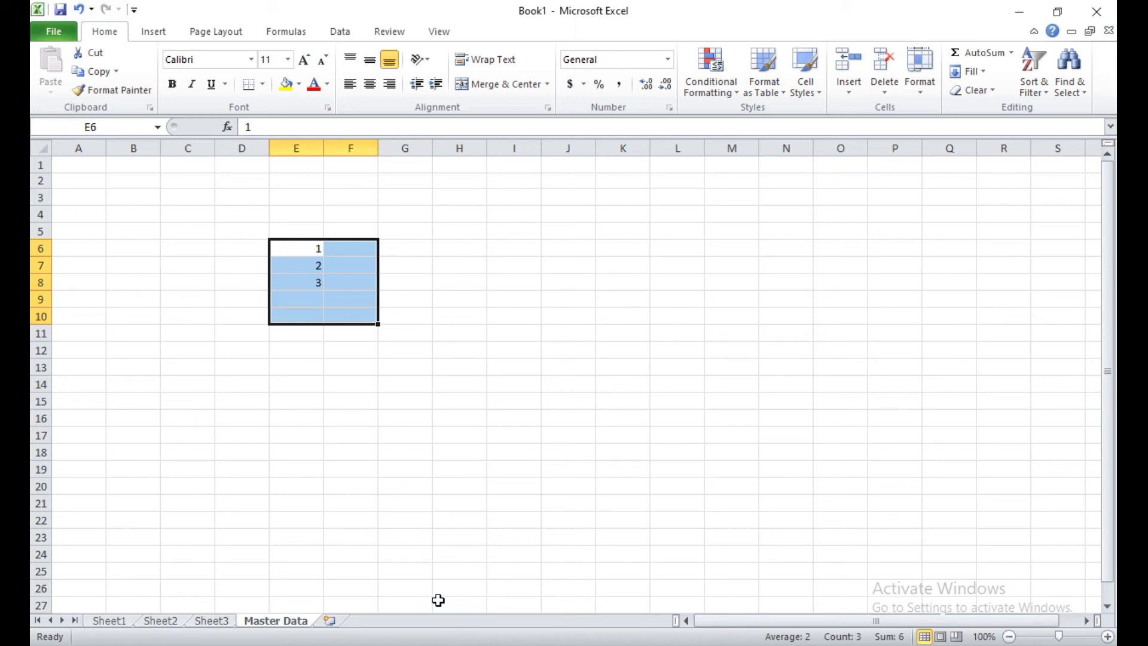
click(343, 397)
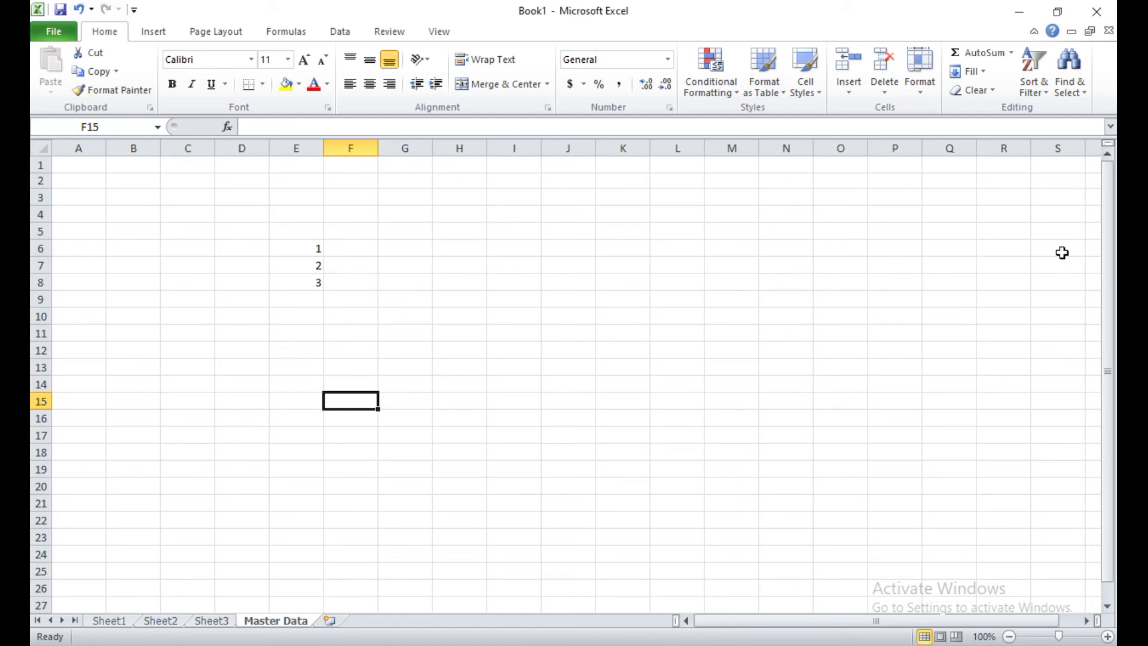
Examine the vertical and horizontal scroll bars and the commands in the Insert, Page Layout, Formulas, Data and Home groups of the ribbon
drag(1109, 266, 1111, 232)
mouse_move(707, 621)
mouse_down()
mouse_move(789, 625)
mouse_move(691, 620)
mouse_up()
click(154, 33)
click(211, 35)
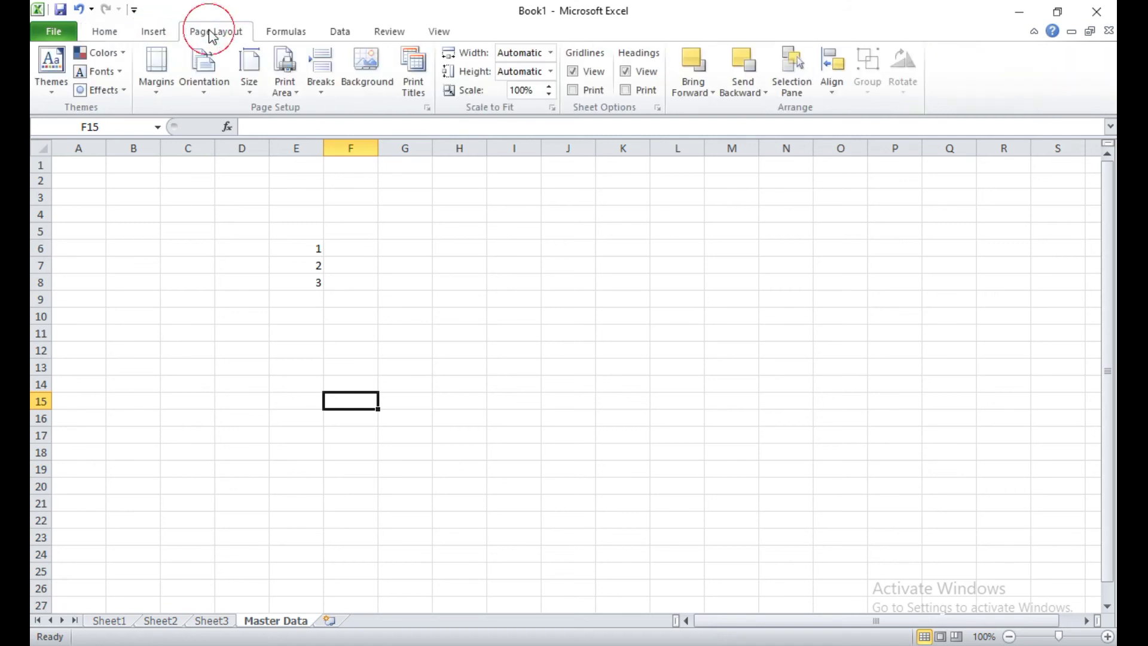
click(287, 36)
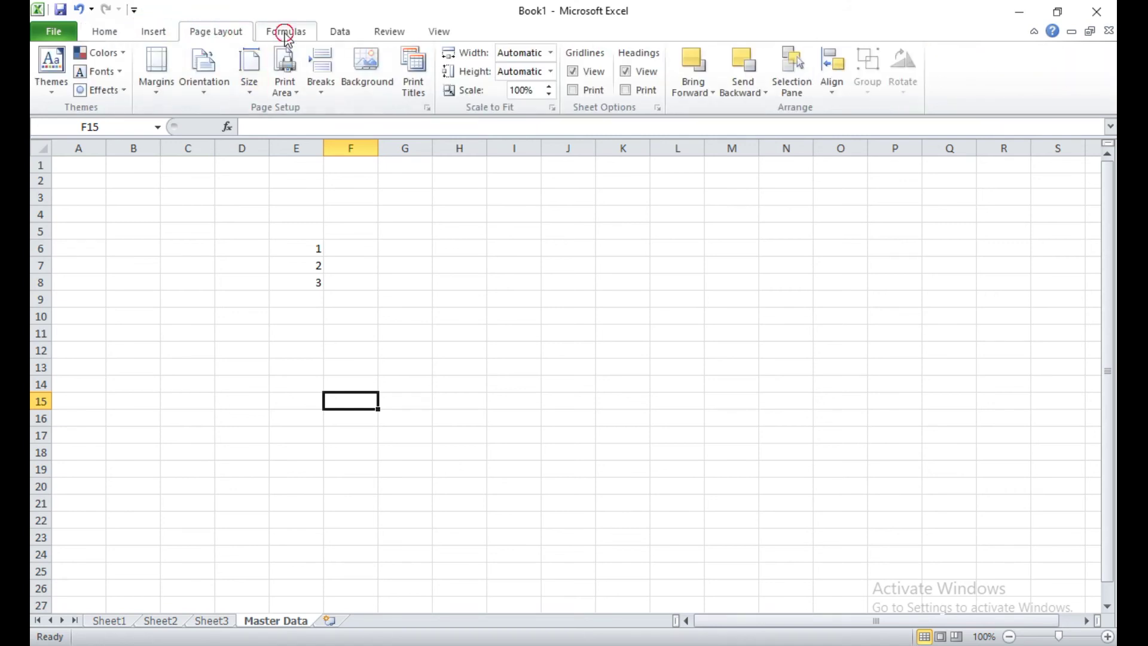
click(344, 36)
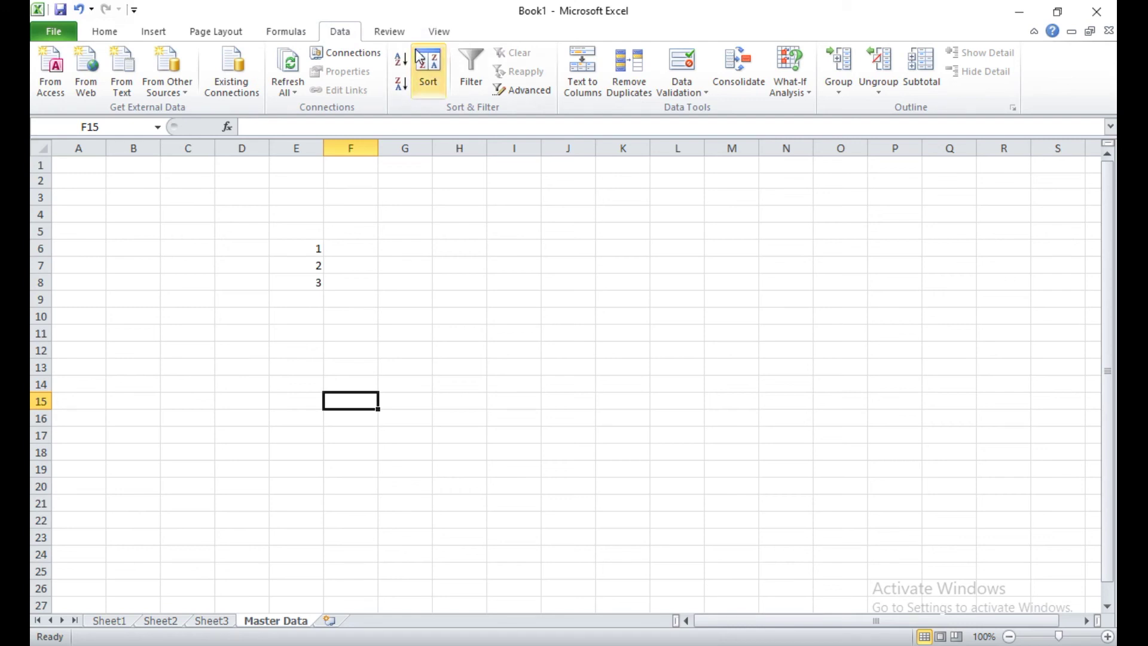
click(122, 37)
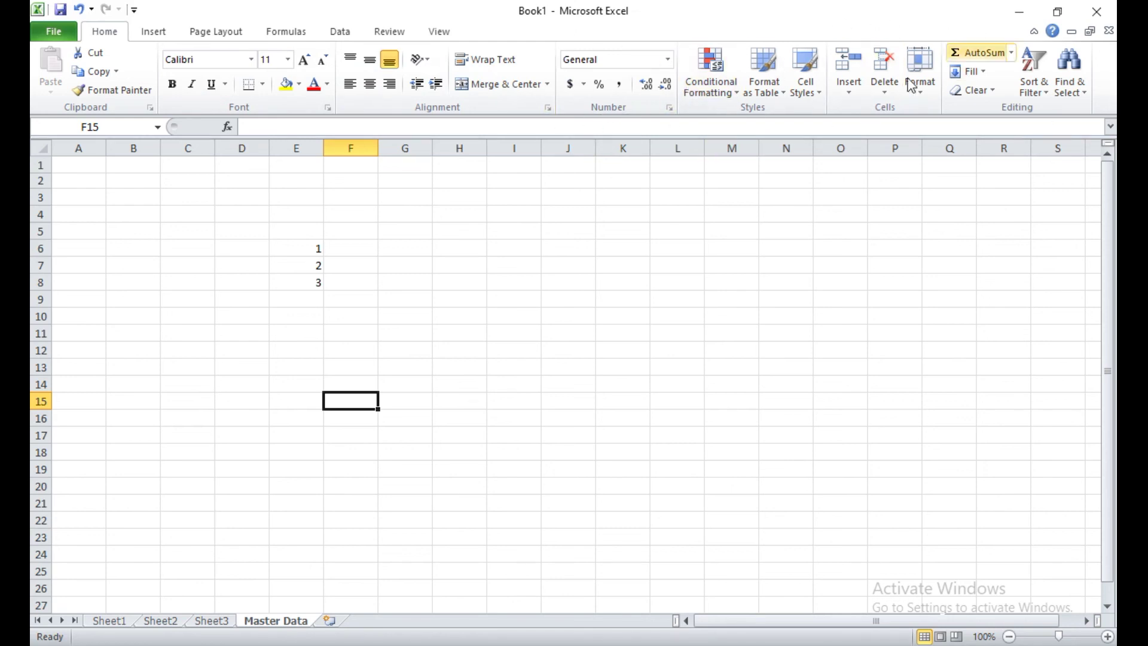
click(153, 31)
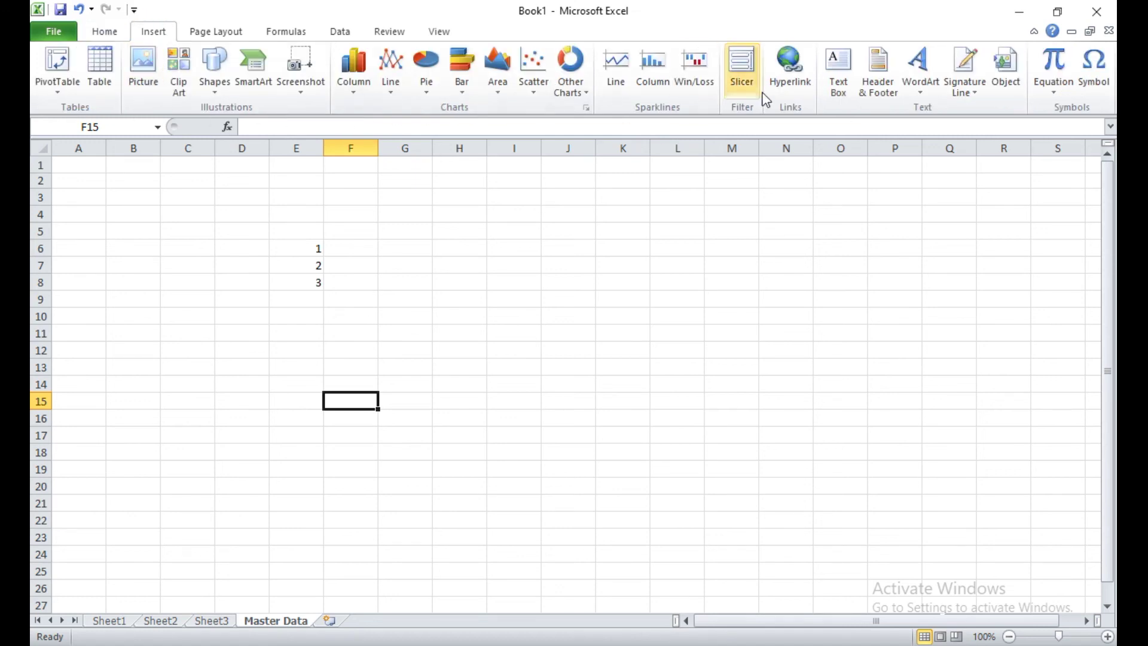
click(224, 37)
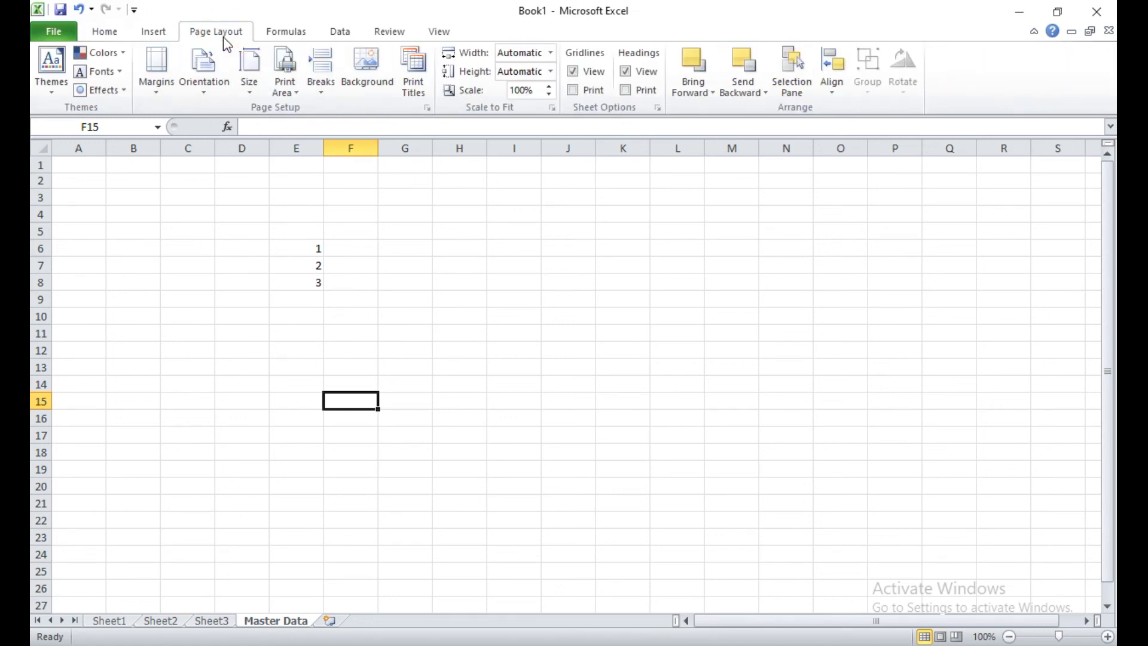
click(112, 34)
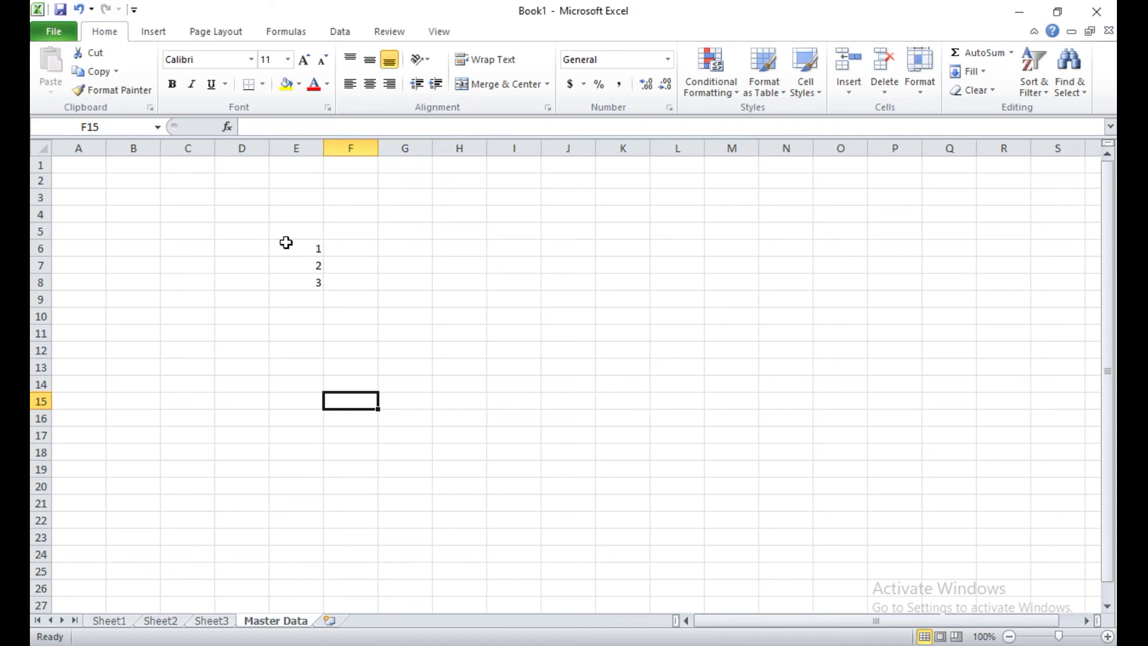
Select the range E6:G10 around the entered numbers to examine its average, count and sum
drag(285, 242, 376, 315)
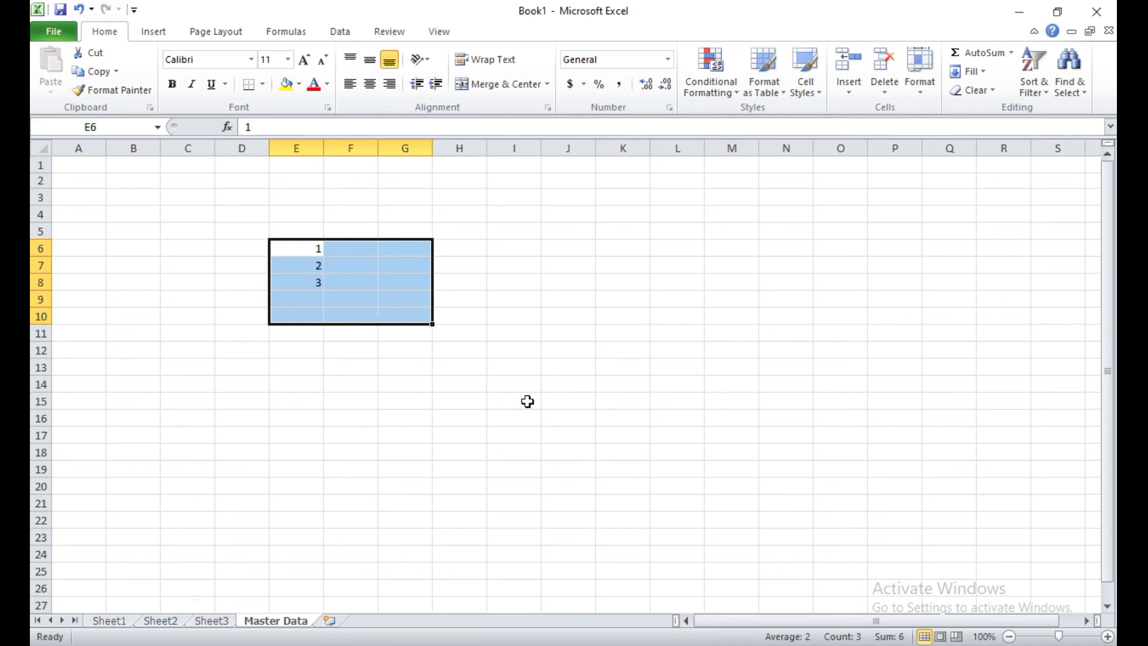
click(1064, 644)
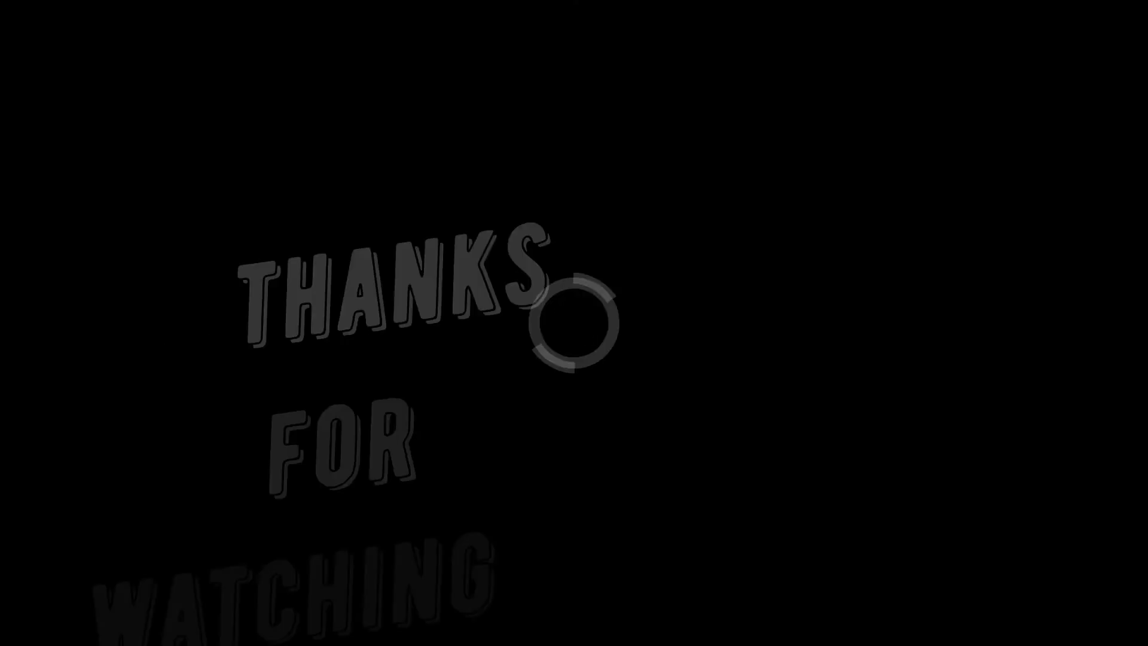